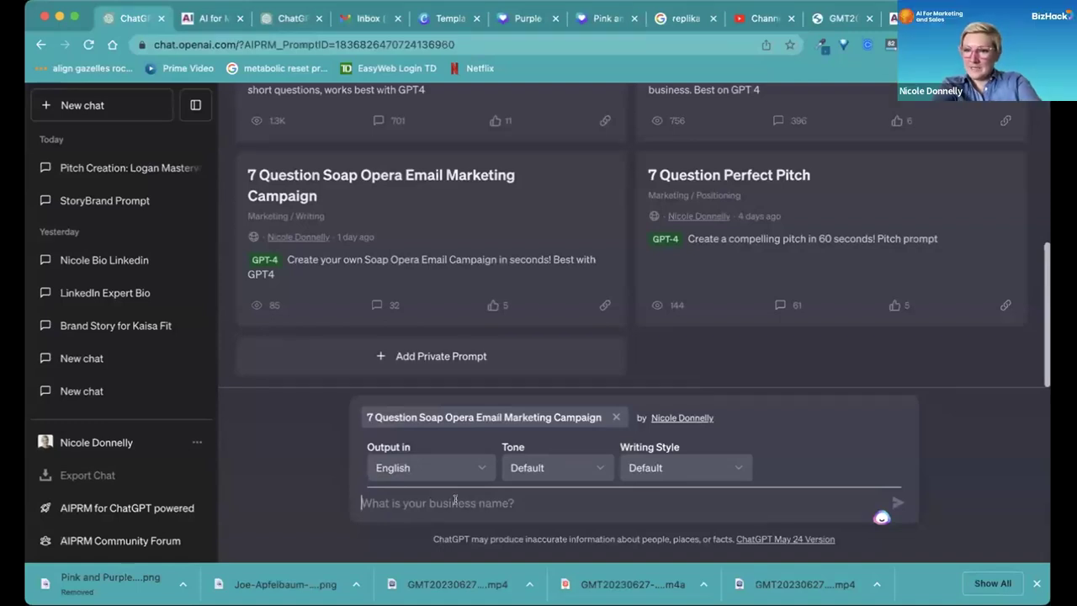
Step: Enter "Successful Study Skills for Students" as the business name for the soap opera email campaign prompt
{"action": "type", "text": "S"}
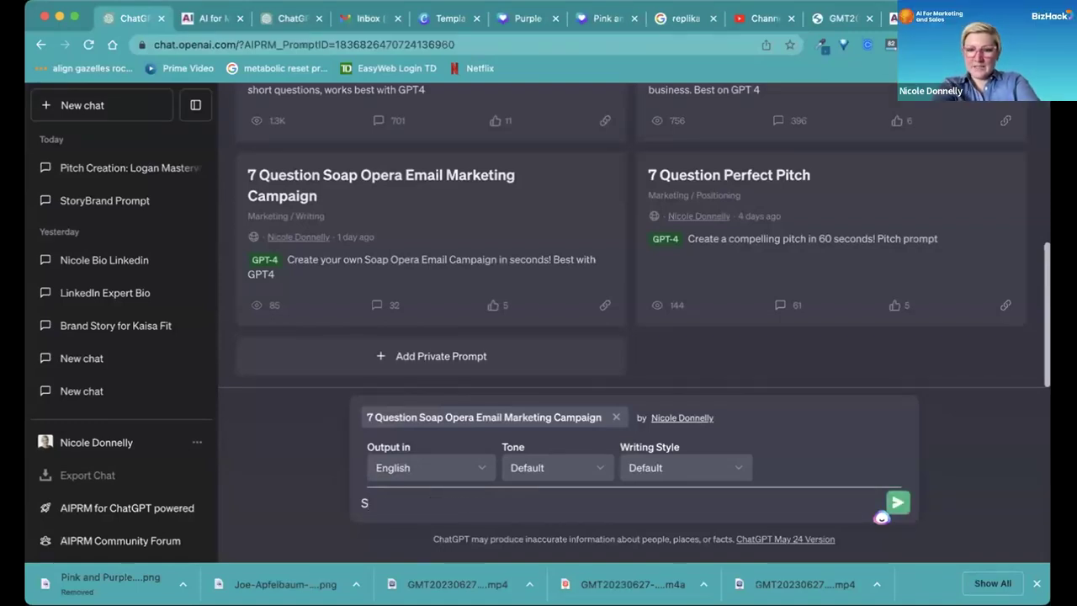
{"action": "type", "text": "4 S"}
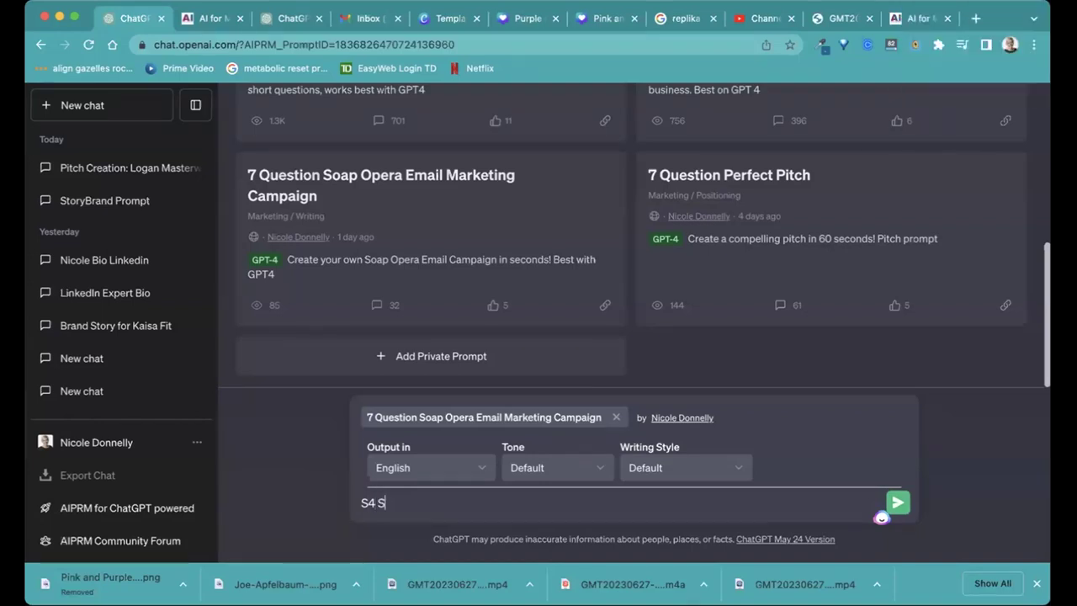
{"action": "type", "text": "tudy Skills for S"}
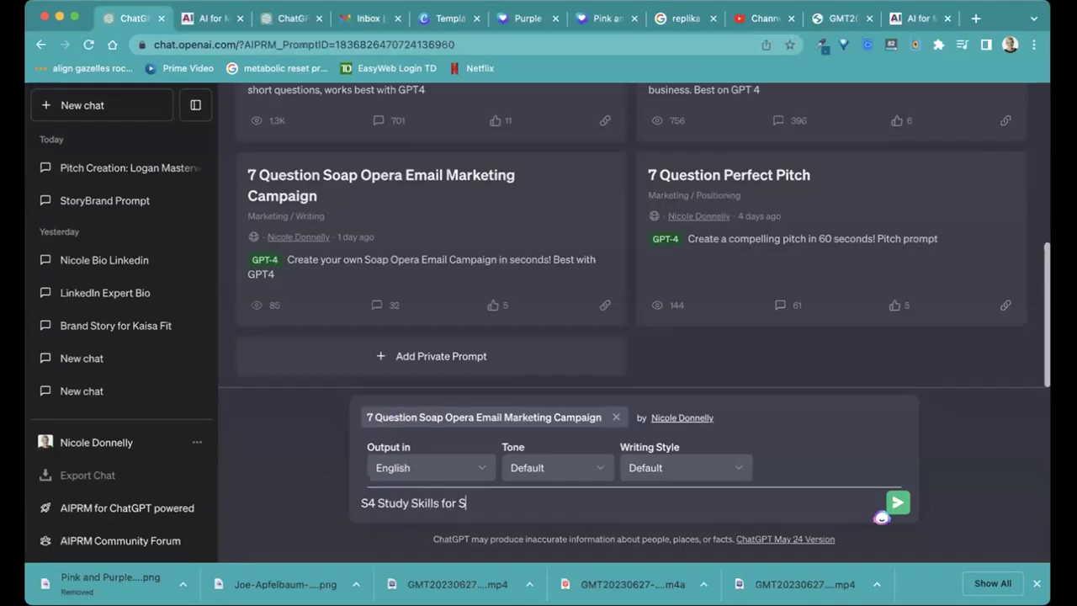
{"action": "type", "text": "tudent"}
{"action": "left_click", "coordinate": [377, 503]}
{"action": "key", "text": "BackSpace"}
{"action": "key", "text": "BackSpace"}
{"action": "type", "text": "ucce"}
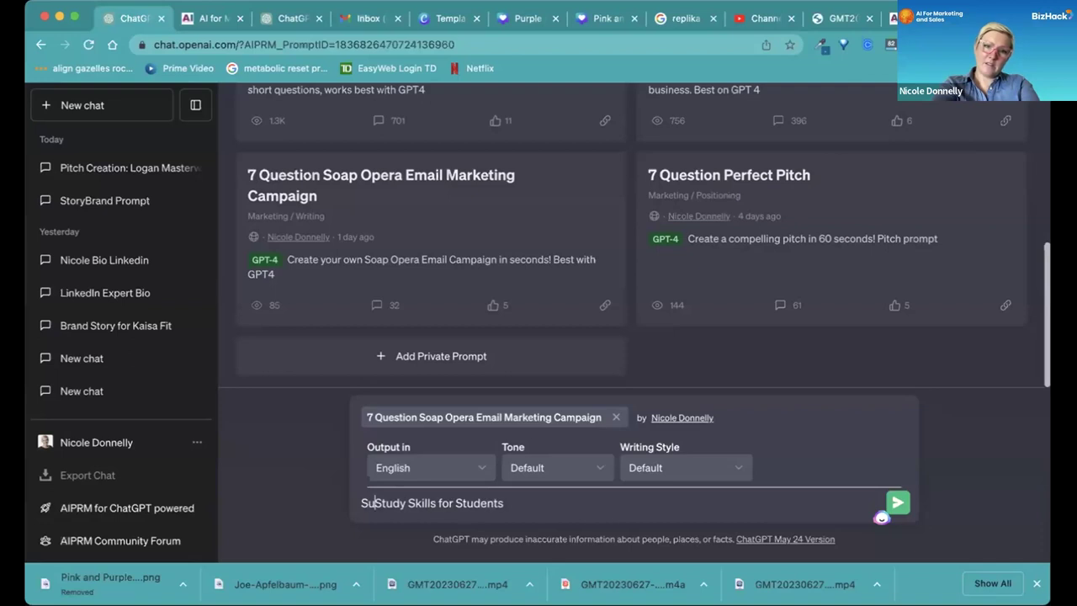
{"action": "type", "text": "ssful"}
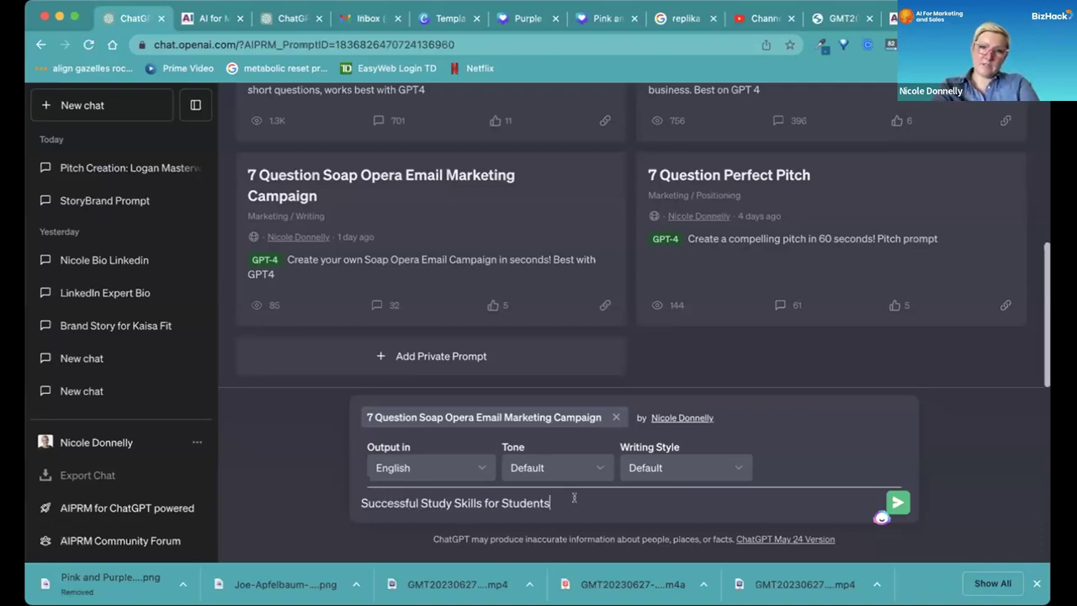
Step: Switch the chat model to GPT-4 and submit the business name to start the campaign questions
{"action": "scroll", "coordinate": [651, 257], "scroll_direction": "up", "scroll_amount": 10}
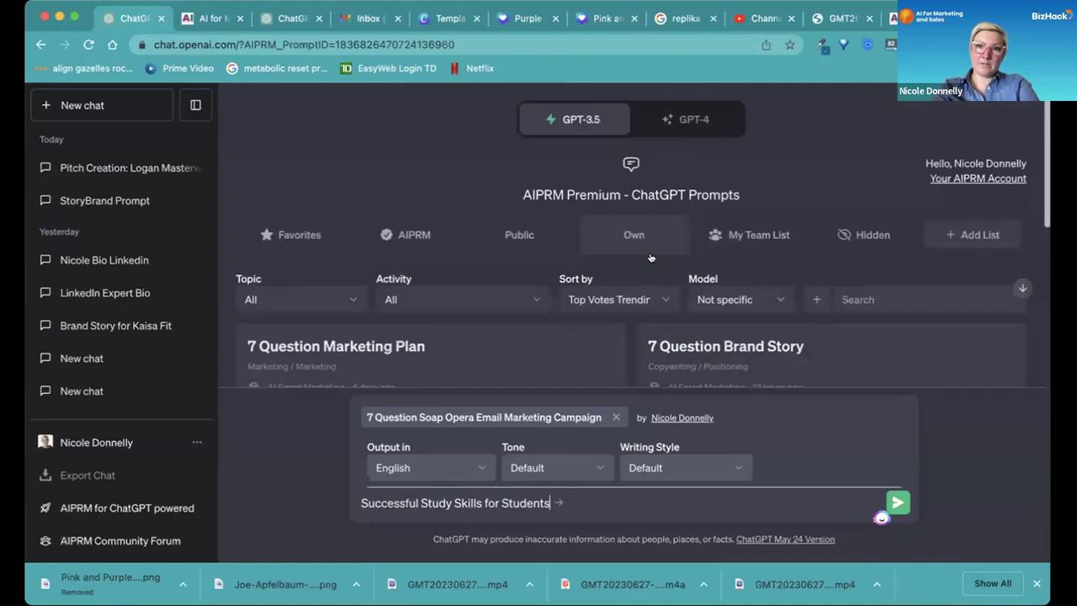
{"action": "left_click", "coordinate": [680, 120]}
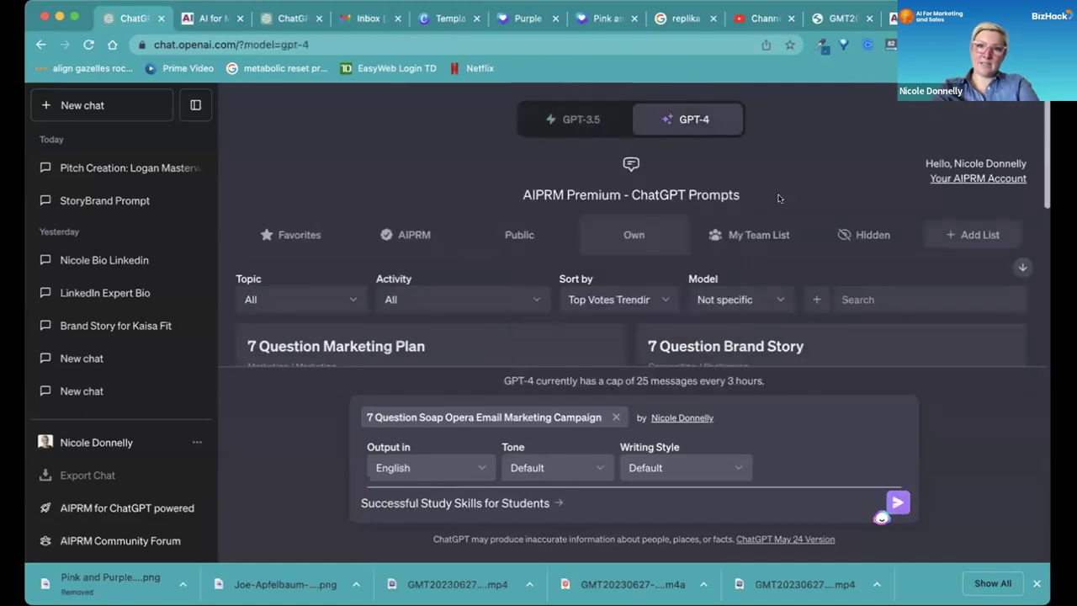
{"action": "scroll", "coordinate": [779, 197], "scroll_direction": "down", "scroll_amount": 10}
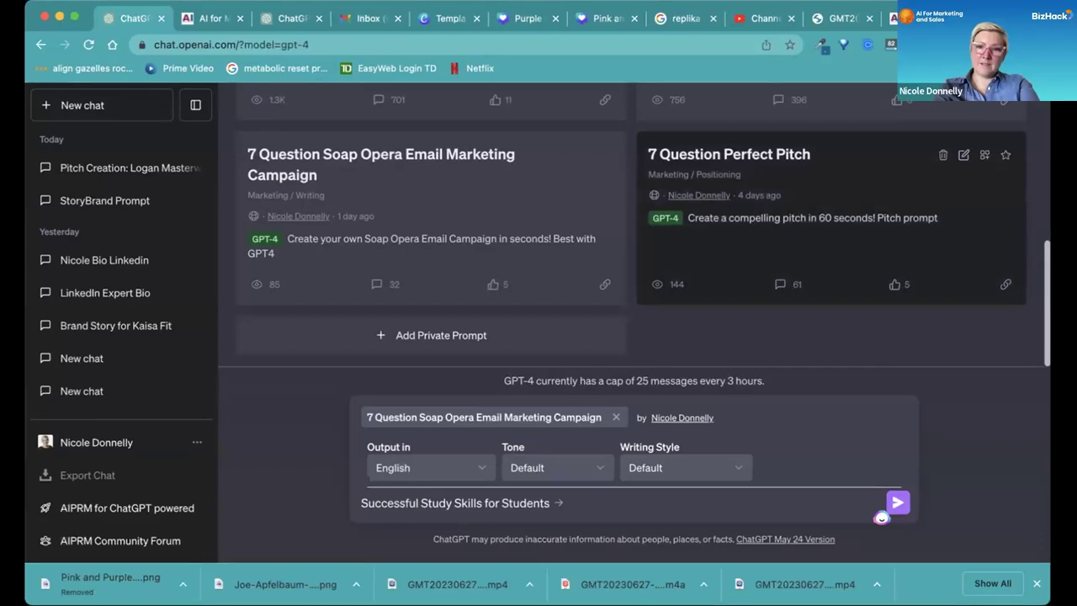
{"action": "left_click", "coordinate": [897, 501]}
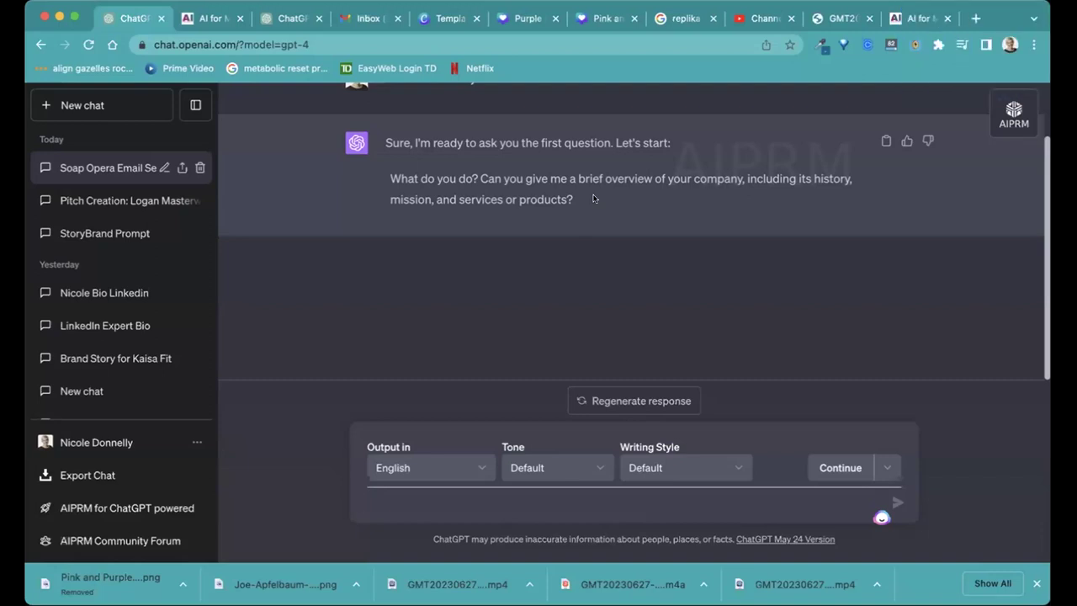
Step: Begin the company overview answer with "we teach students the tools and systems that they need to get good grades with less stress and anxiety,"
{"action": "type", "text": "we teach"}
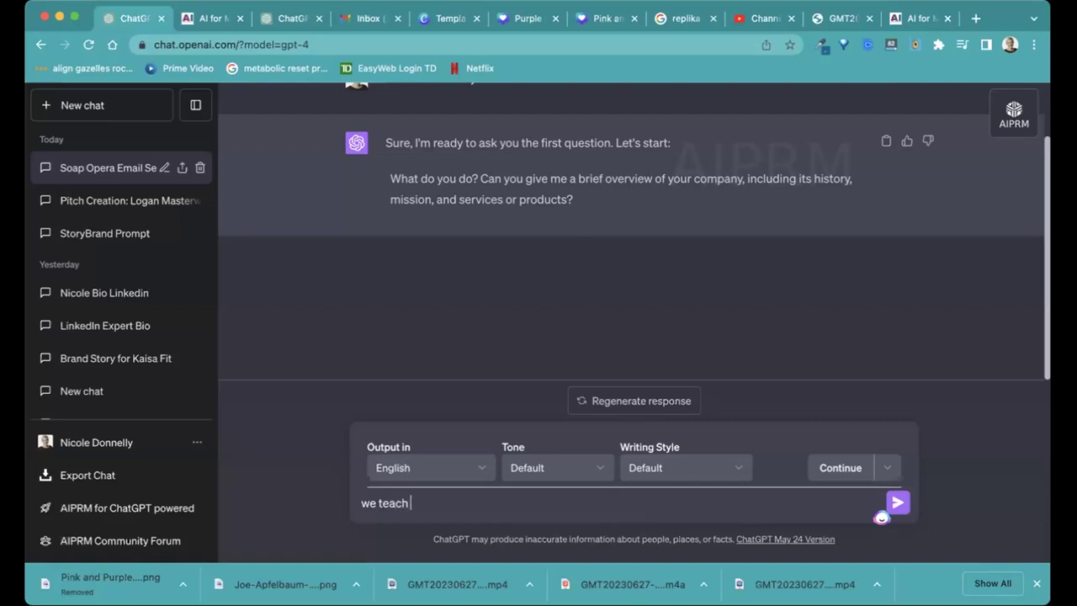
{"action": "type", "text": " students the tools and syst"}
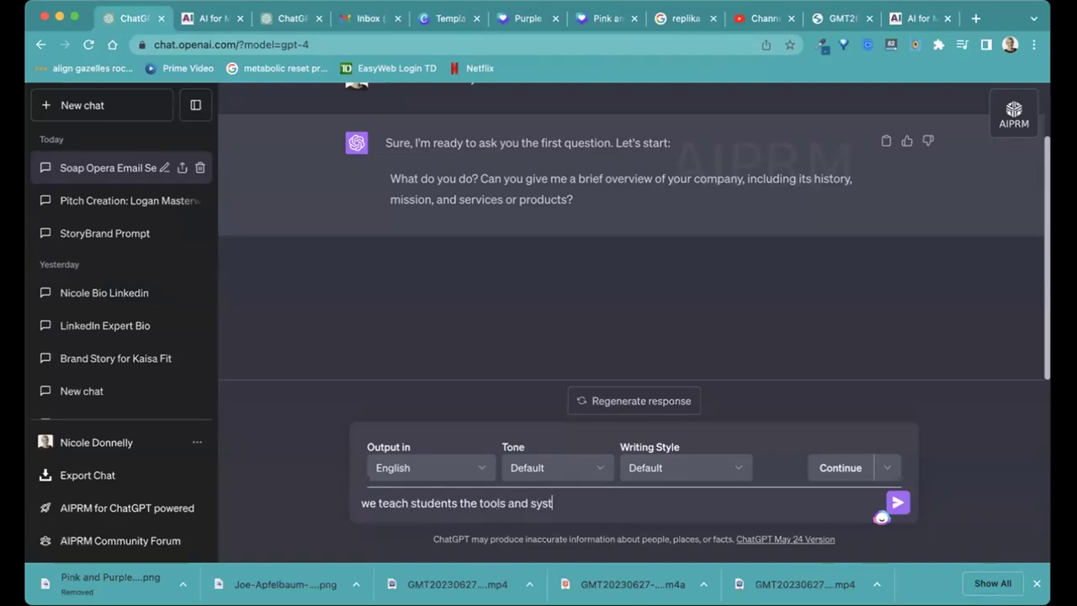
{"action": "type", "text": "ems that they"}
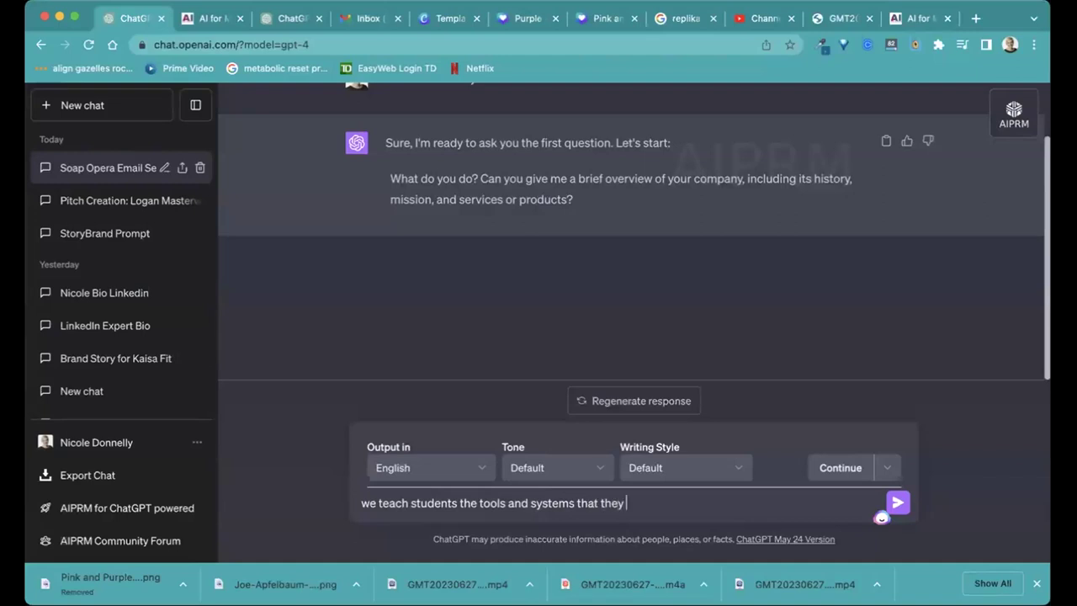
{"action": "type", "text": " need to get good grades "}
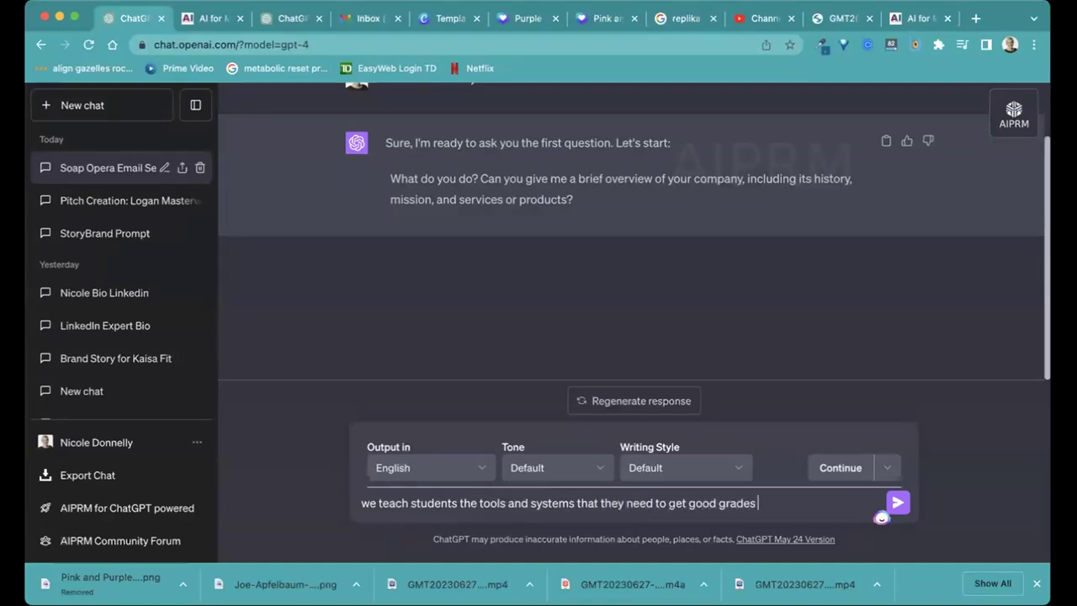
{"action": "type", "text": "with less stress and so"}
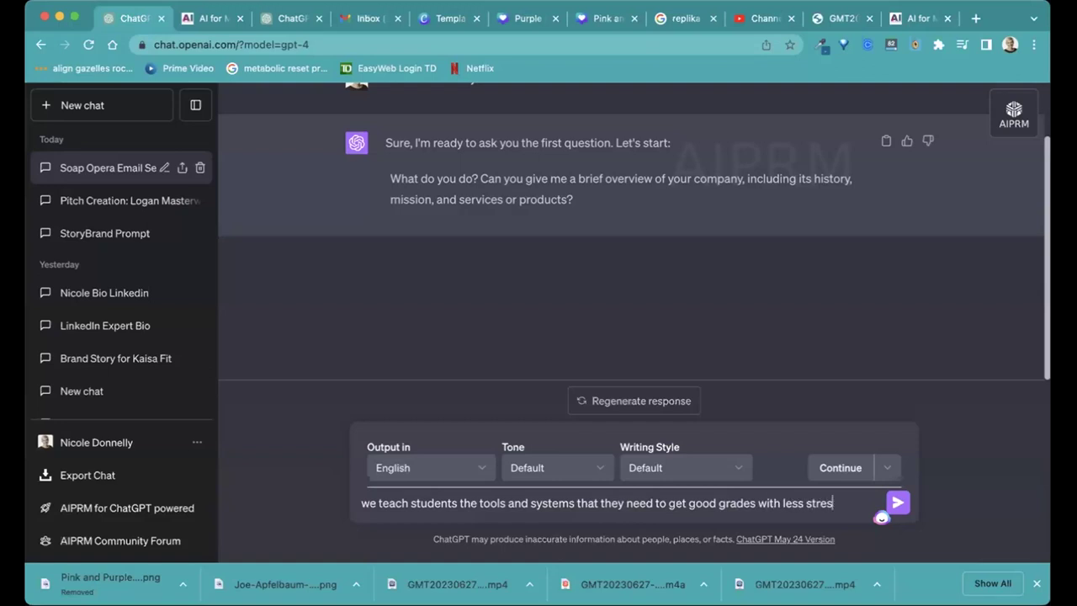
{"action": "key", "text": "BackSpace"}
{"action": "key", "text": "BackSpace"}
{"action": "type", "text": "and an"}
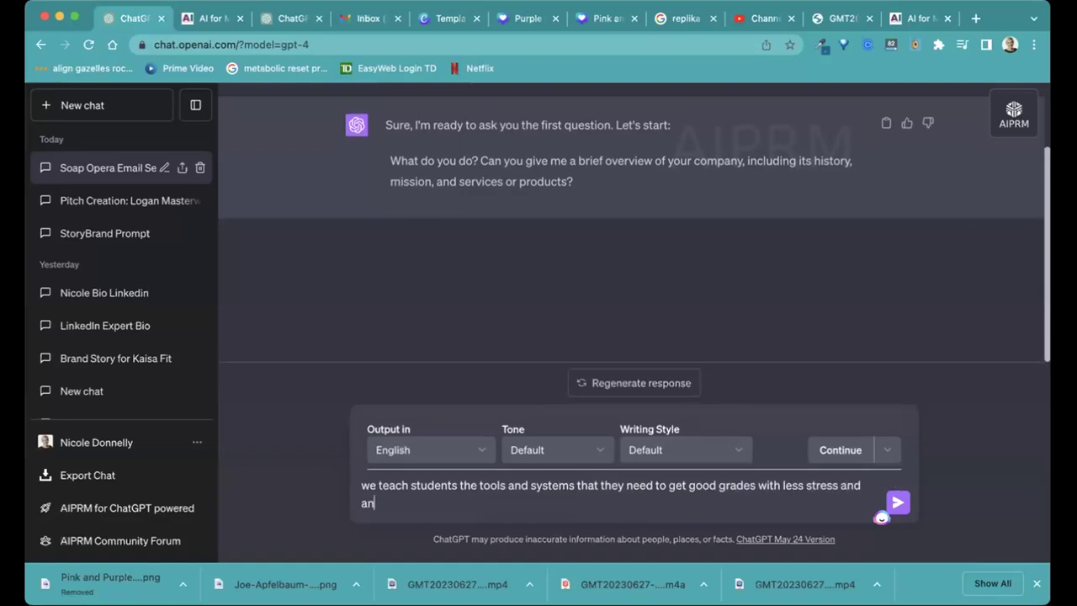
{"action": "type", "text": "xiety, we "}
Step: Add the company's history and reach to the overview answer: "13 years, we work with over 8k kids"
{"action": "type", "text": "13 years, "}
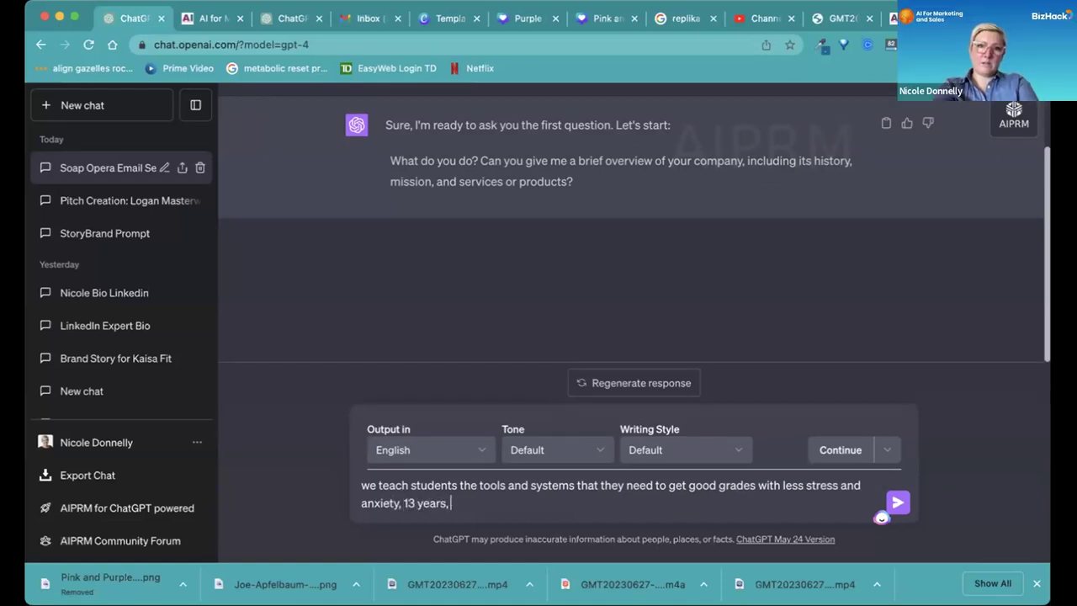
{"action": "type", "text": "we w"}
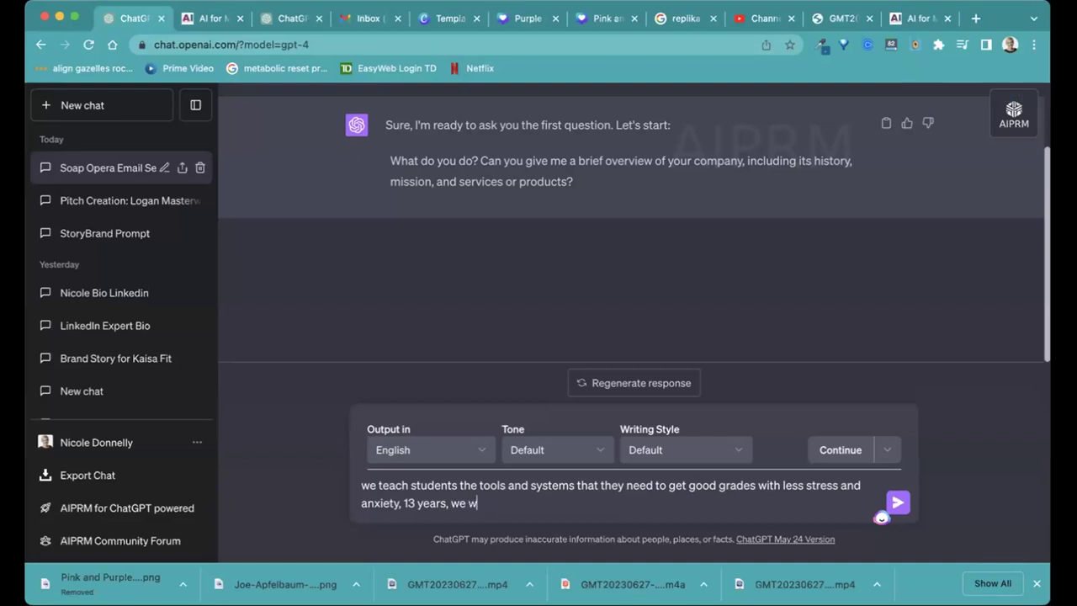
{"action": "type", "text": "ork with over 8k k"}
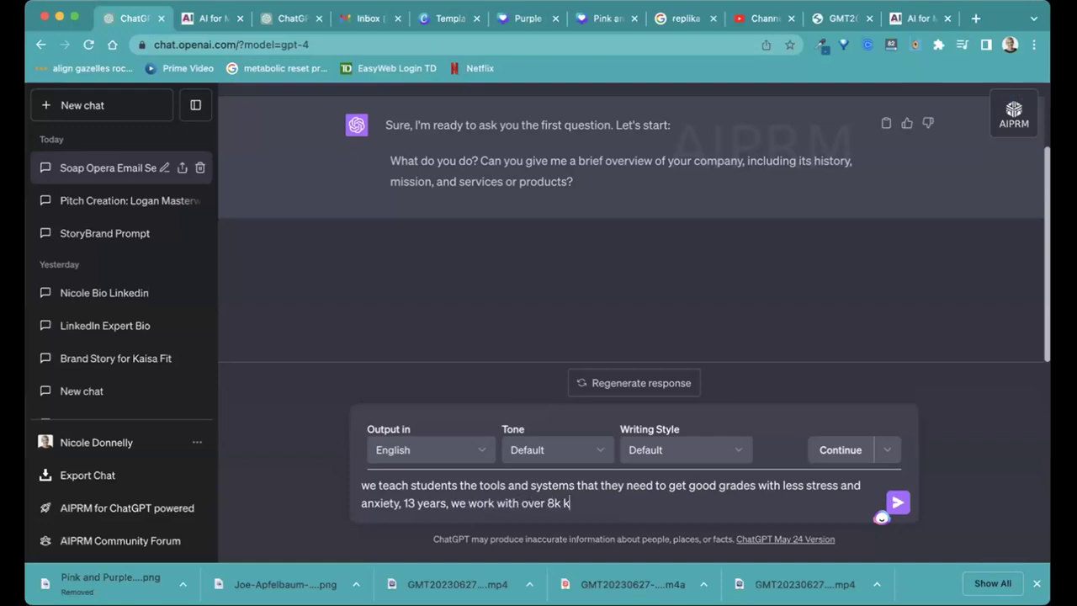
{"action": "type", "text": "it"}
{"action": "type", "text": "s"}
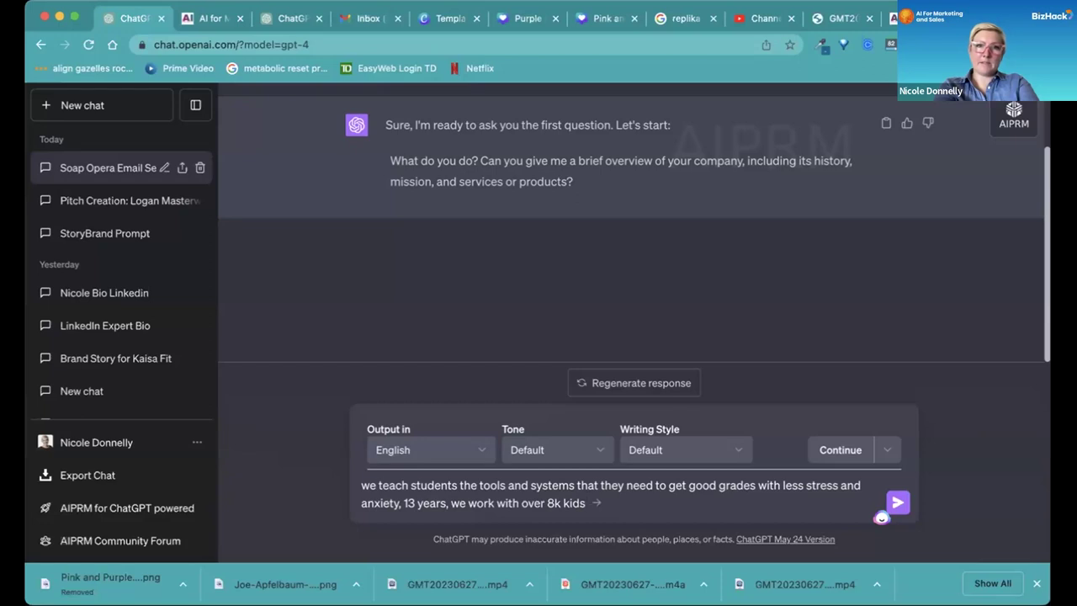
Step: Add the comma-separated services "tutoring, study skills, executive functions" and academics after "kids", and send the overview answer
{"action": "type", "text": "tut"}
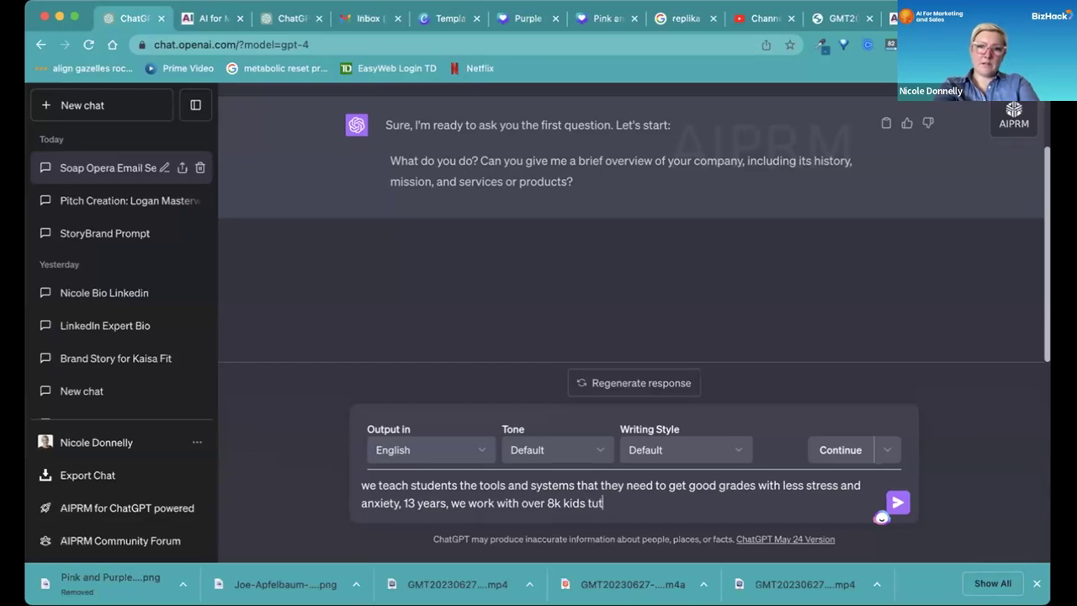
{"action": "type", "text": "oring"}
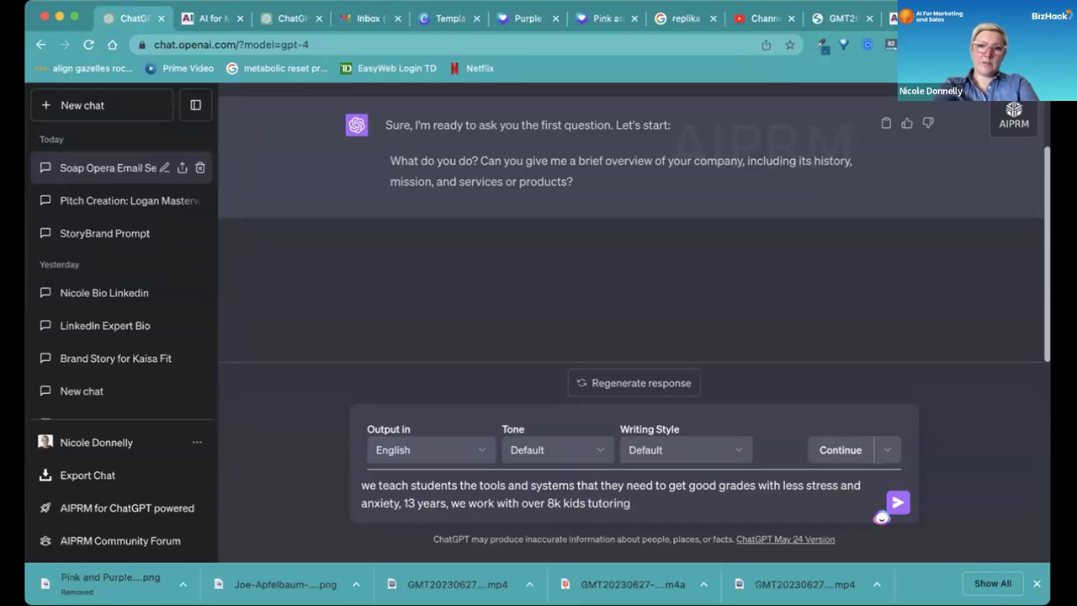
{"action": "key", "text": "Left"}
{"action": "key", "text": "Left"}
{"action": "key", "text": "Left"}
{"action": "key", "text": "Left"}
{"action": "key", "text": "Left"}
{"action": "key", "text": "Left"}
{"action": "key", "text": "Left"}
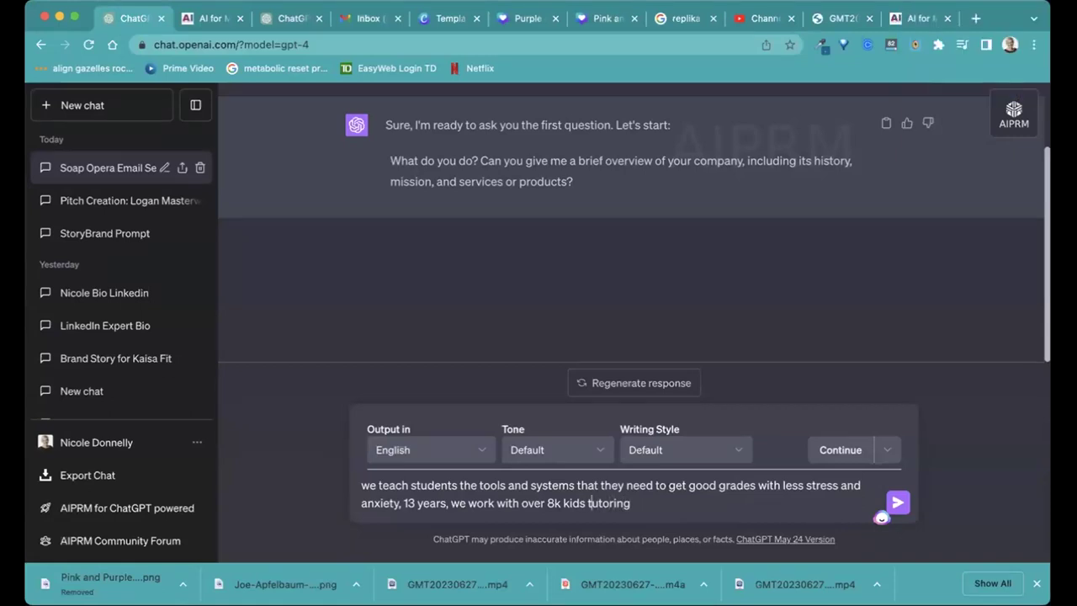
{"action": "type", "text": ","}
{"action": "key", "text": "Right"}
{"action": "key", "text": "Right"}
{"action": "key", "text": "Right"}
{"action": "key", "text": "Right"}
{"action": "key", "text": "Right"}
{"action": "key", "text": "Right"}
{"action": "key", "text": "Right"}
{"action": "key", "text": "Right"}
{"action": "key", "text": "Right"}
{"action": "type", "text": "na d, study "}
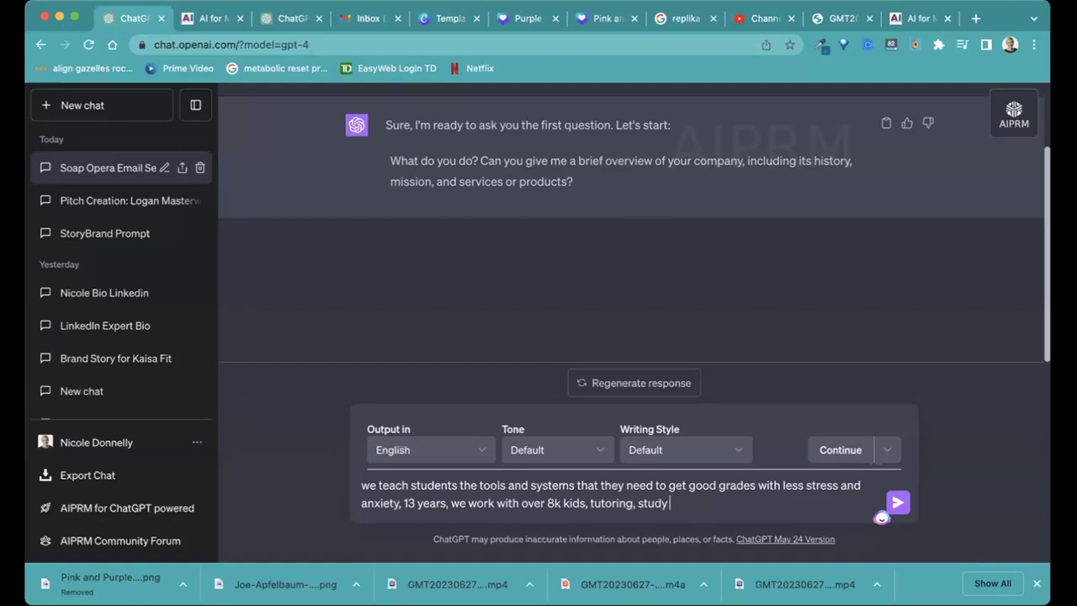
{"action": "type", "text": "skills, executive functions"}
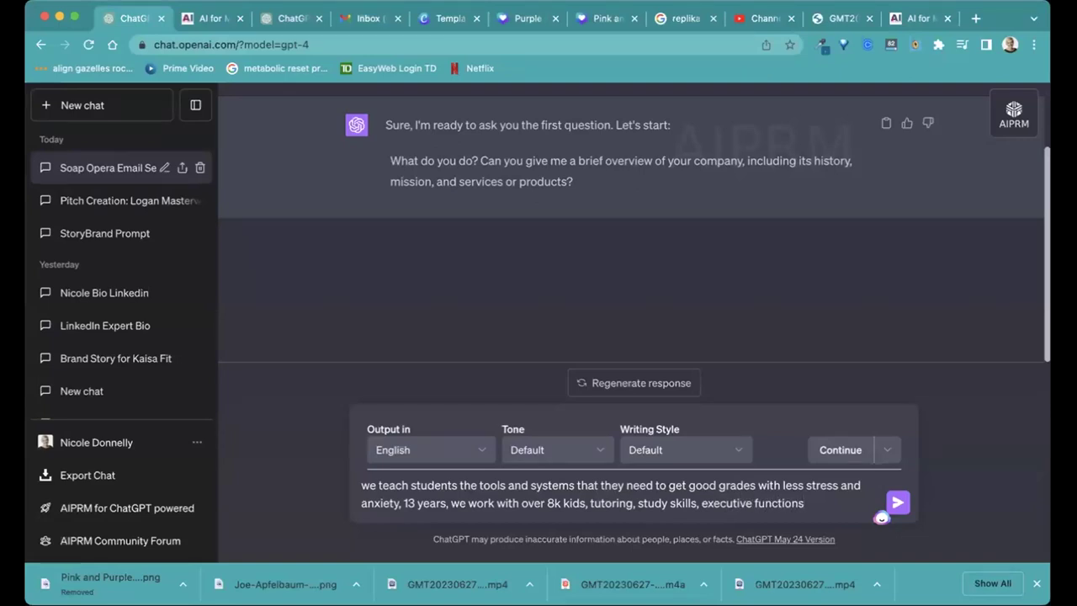
{"action": "type", "text": "ademics"}
{"action": "key", "text": "Return"}
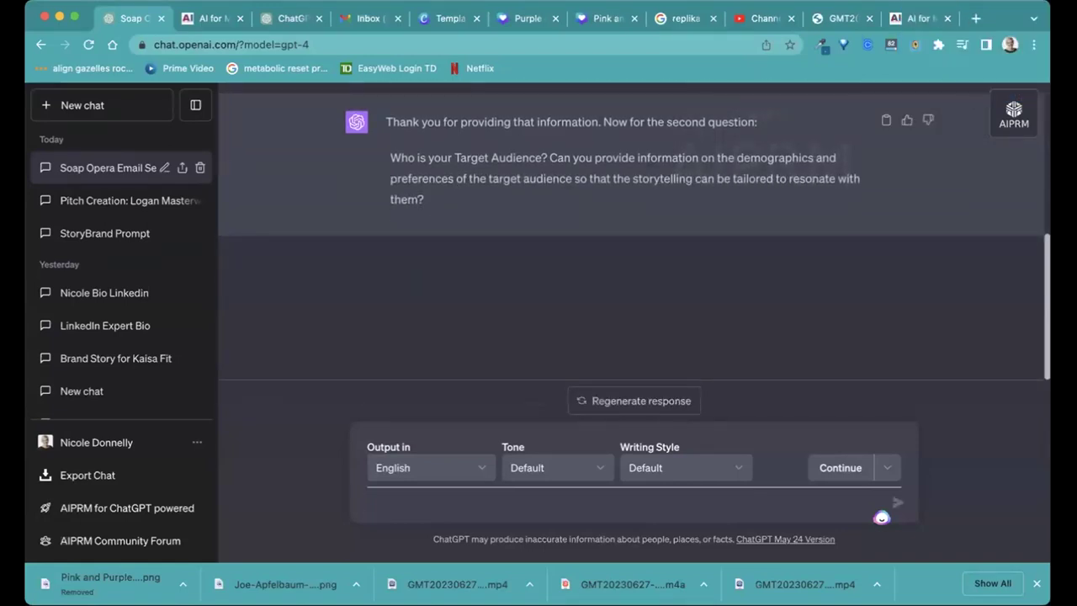
Step: Answer the target audience question with "moms between 37-59, want their students to succeed in school and go to a great college"
{"action": "type", "text": "moms between "}
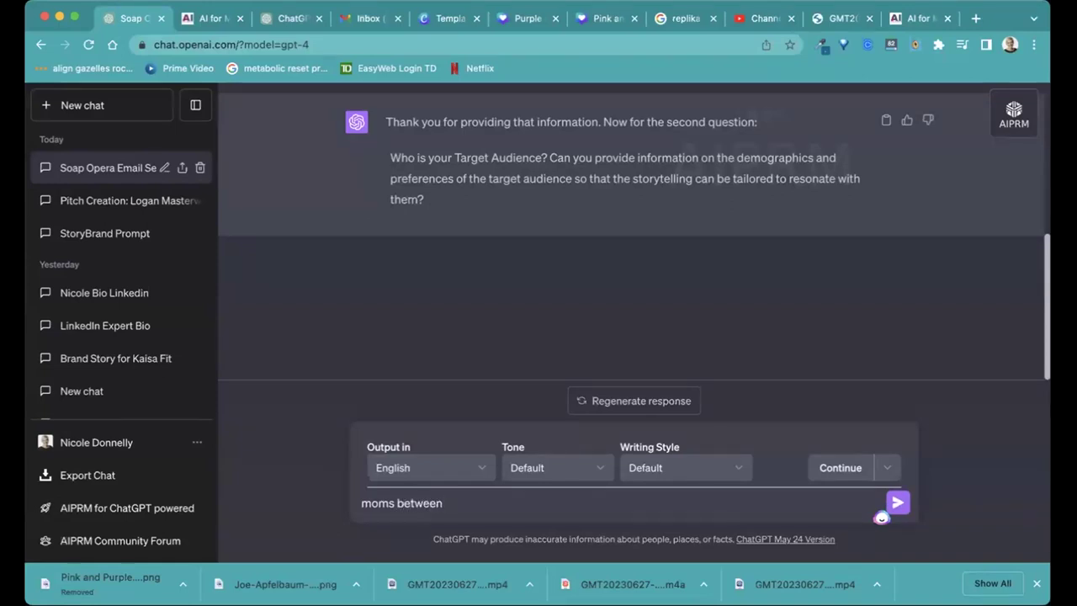
{"action": "type", "text": "37-59"}
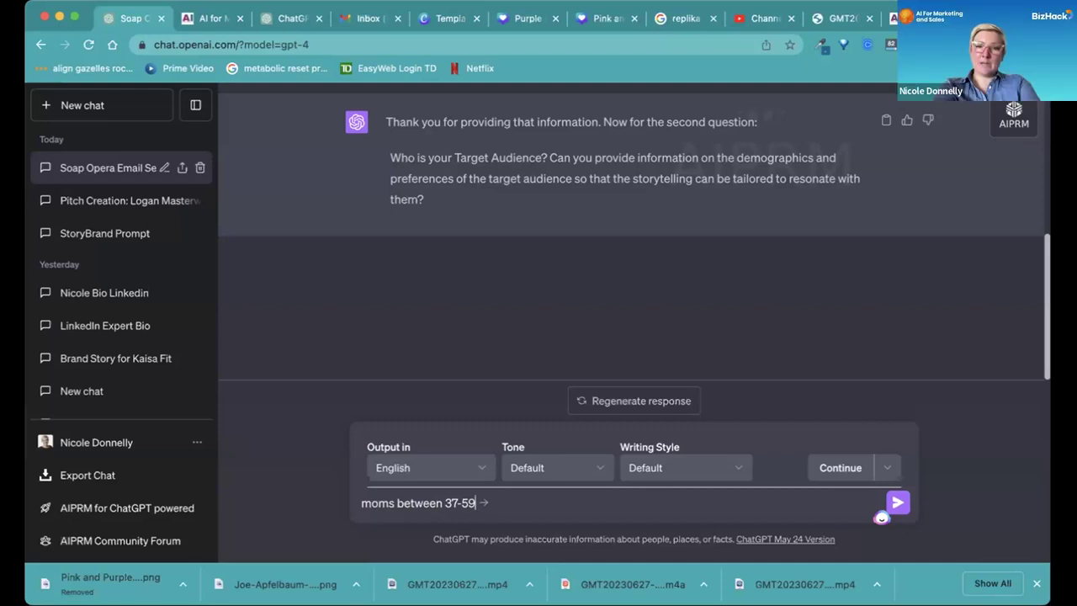
{"action": "type", "text": ","}
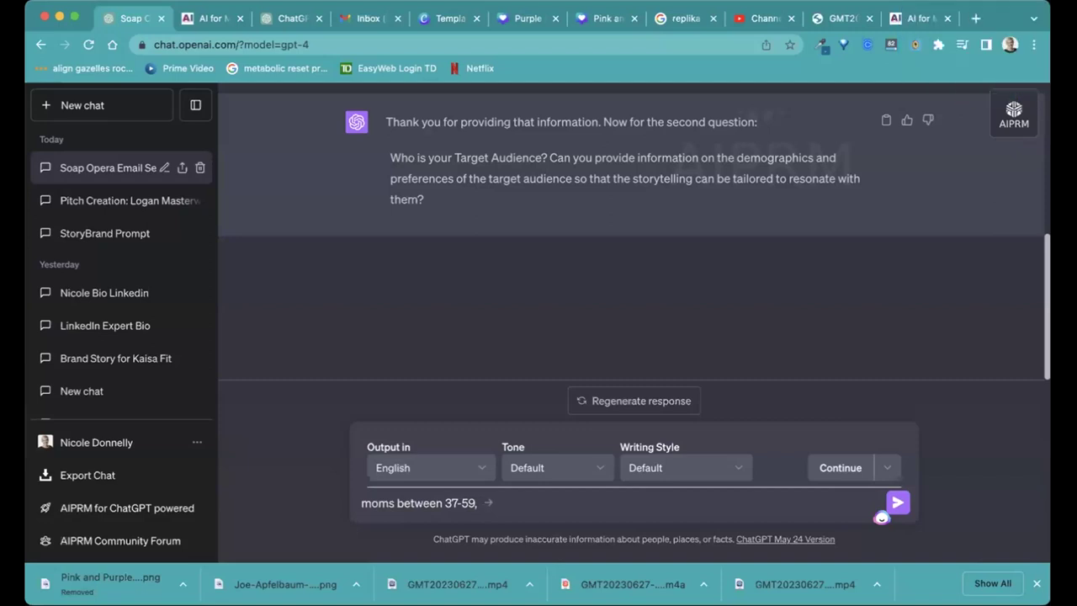
{"action": "type", "text": "want their students t"}
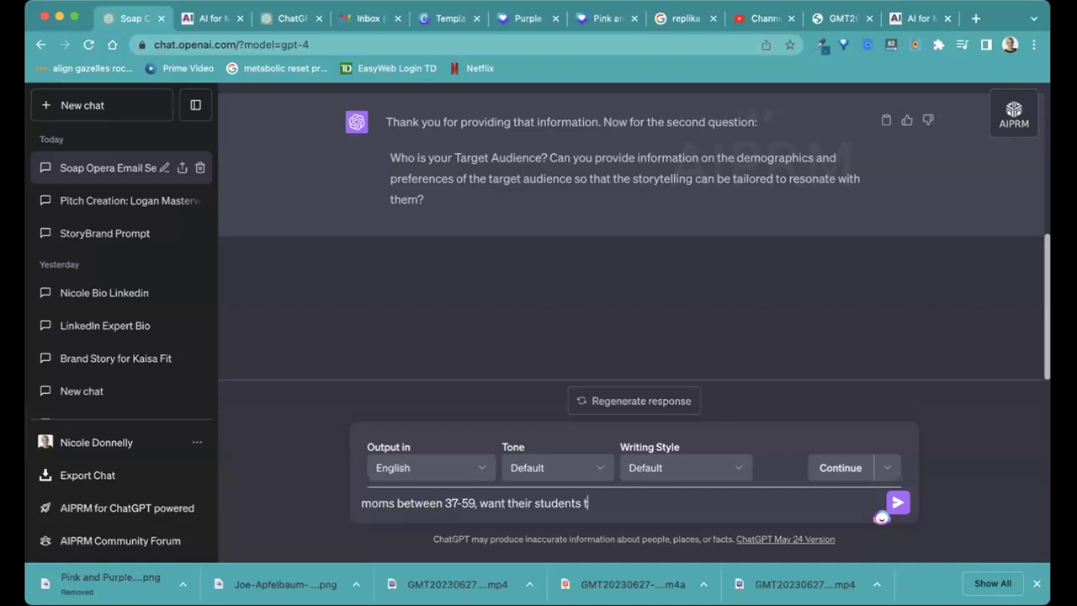
{"action": "type", "text": "o succed"}
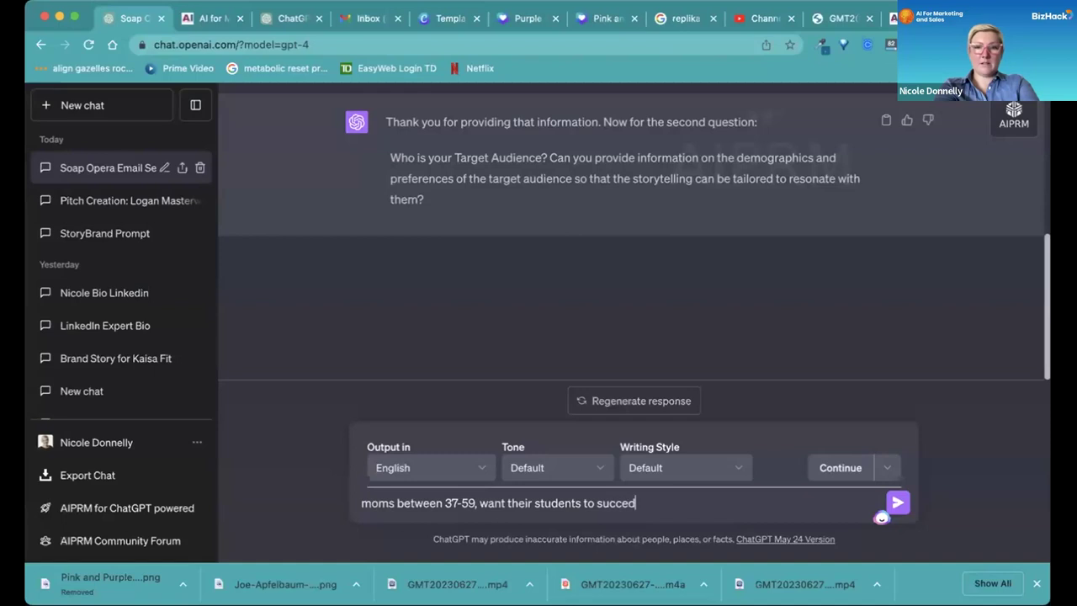
{"action": "key", "text": "BackSpace"}
{"action": "type", "text": "ed in s"}
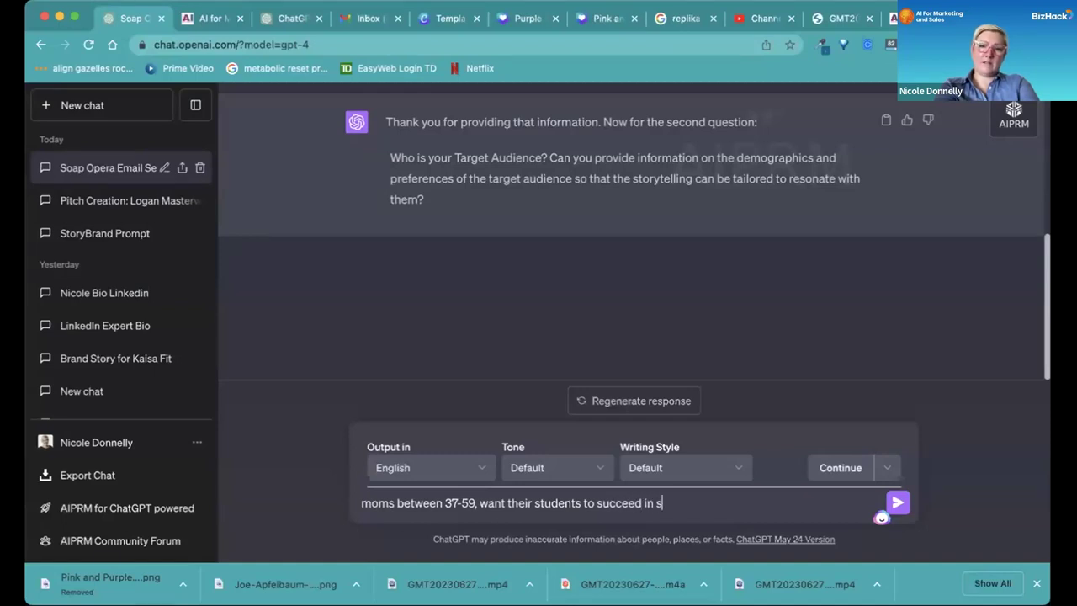
{"action": "type", "text": "hcool and go to "}
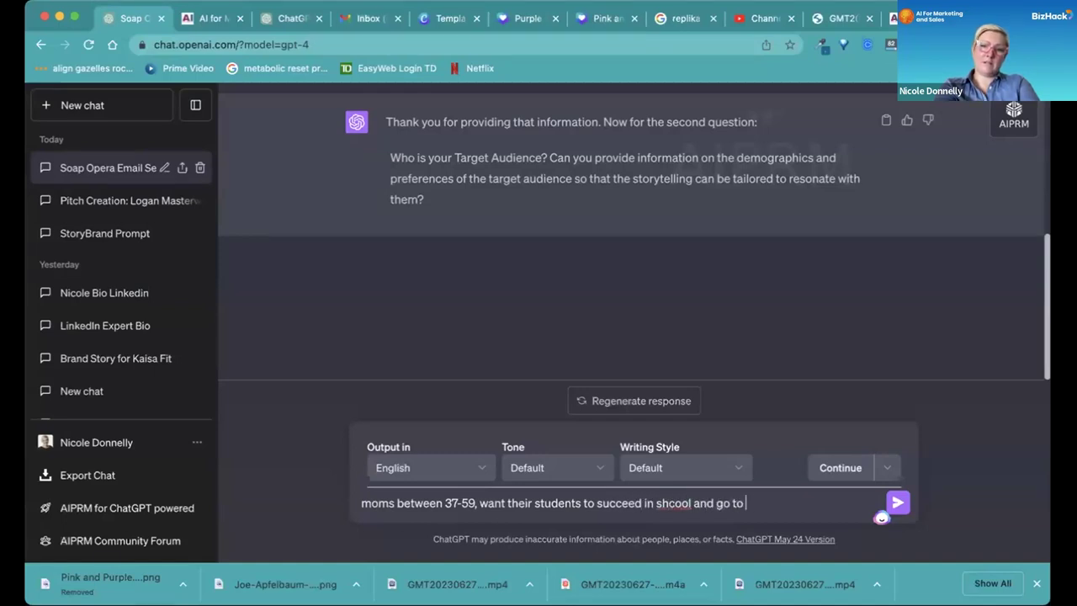
{"action": "type", "text": "a great college"}
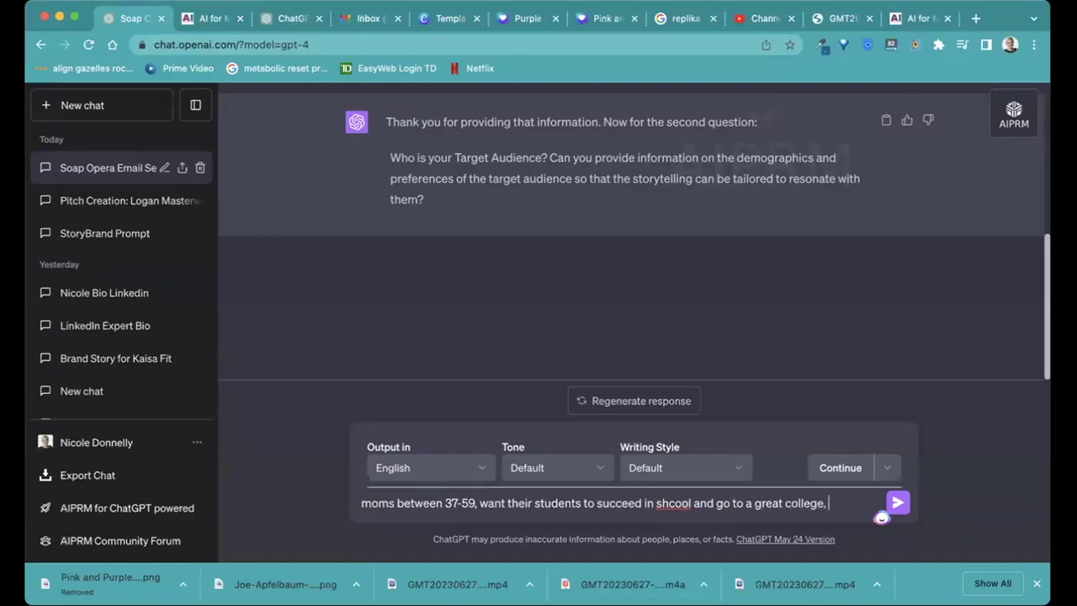
Step: Add ", live in rigorous school district" to the target audience answer and send it
{"action": "type", "text": ", live in rigoro"}
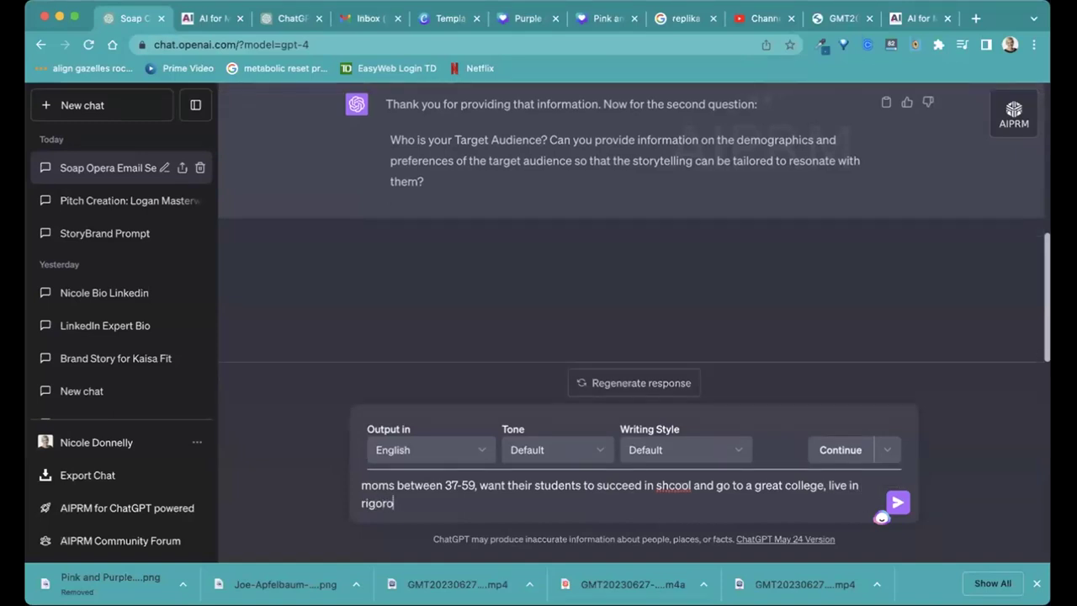
{"action": "type", "text": "us school district"}
{"action": "key", "text": "Return"}
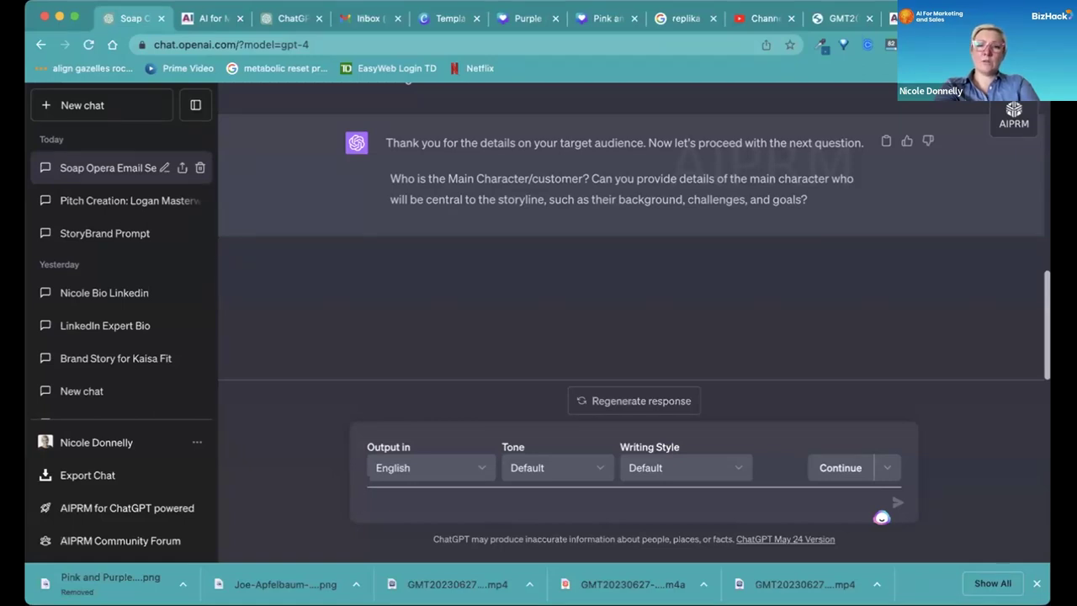
Step: Answer the main character question with "they want their kids ot go to university, want their kids to succeed and they need help wiht that"
{"action": "type", "text": "they want their "}
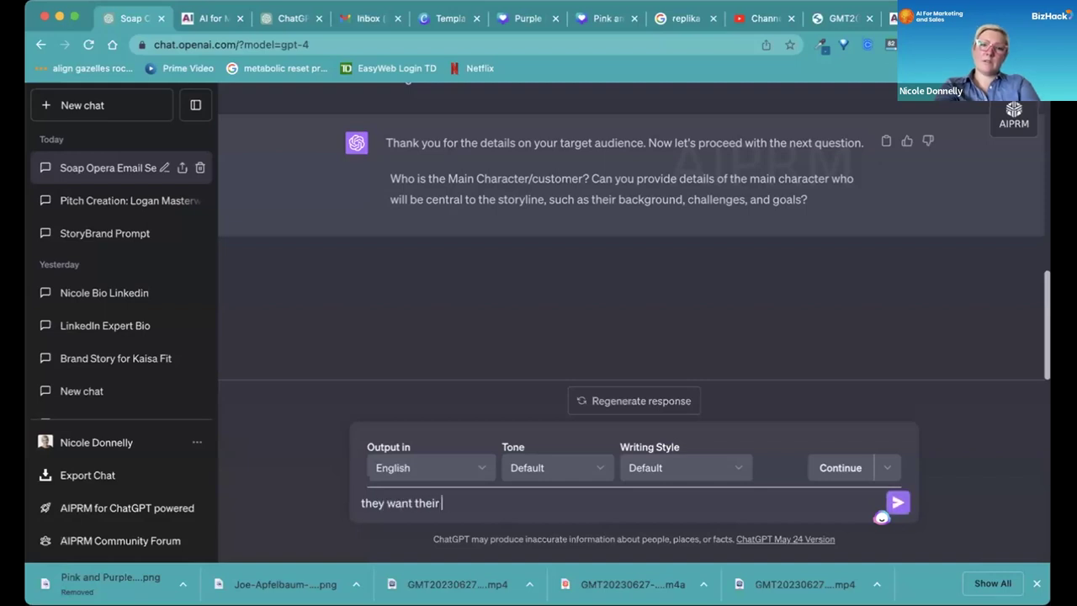
{"action": "type", "text": "kids ot go to university"}
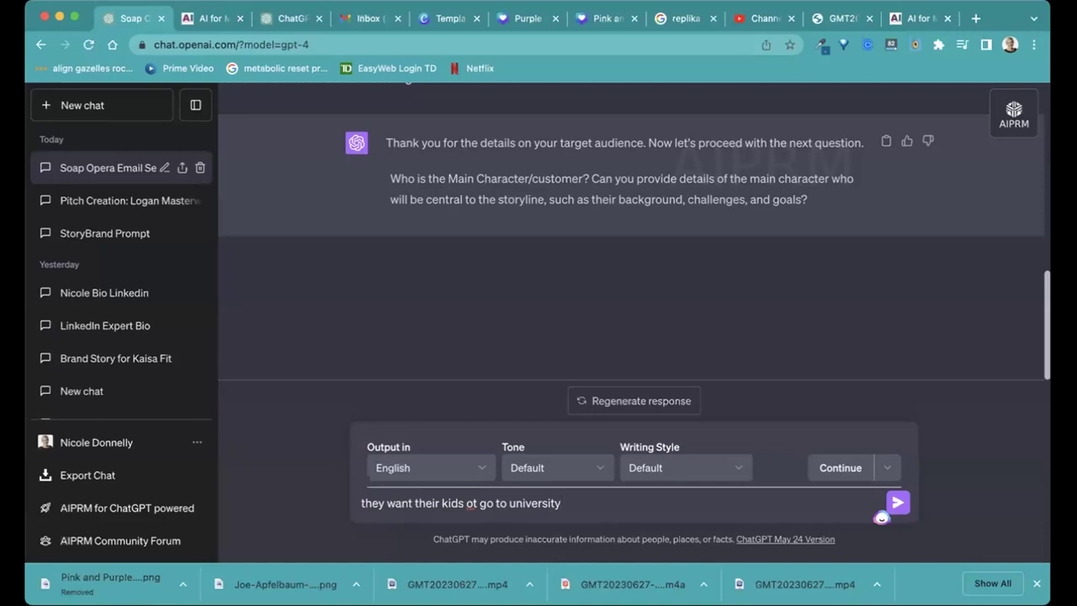
{"action": "type", "text": ", want their kids to succeed "}
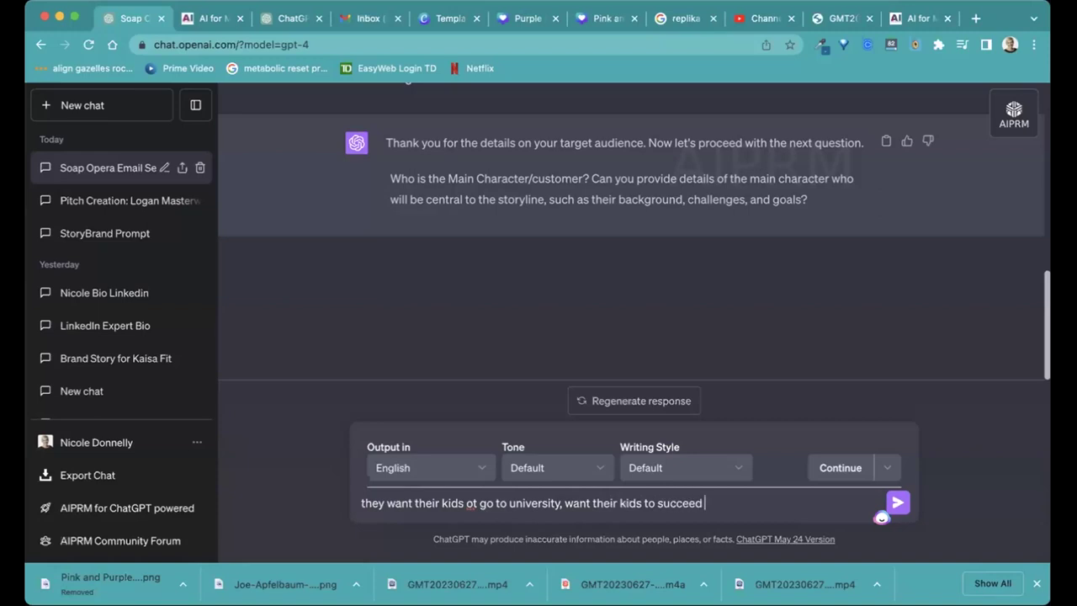
{"action": "type", "text": "and they need help wiht that"}
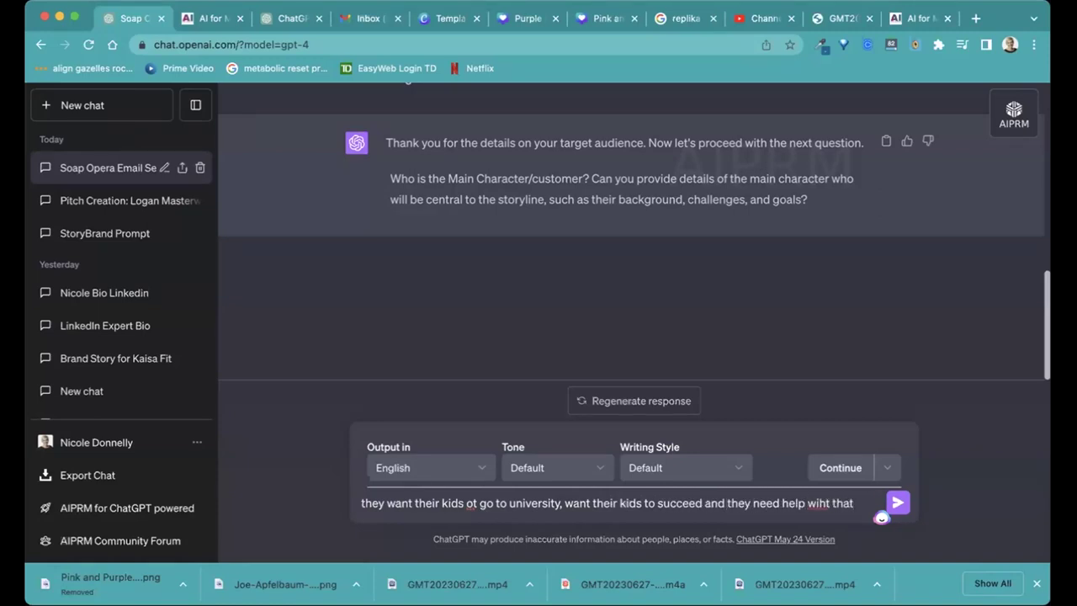
Step: Add ", their kids dont' listen to them, creating family angst and students say they have got it but they dont, " to the main character answer
{"action": "type", "text": ", their kid"}
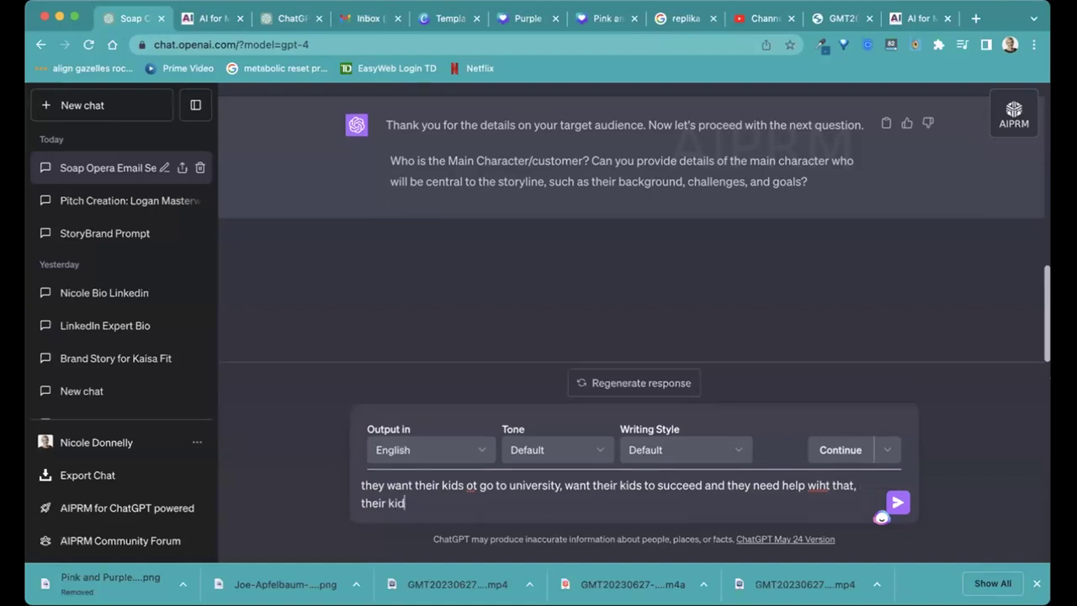
{"action": "type", "text": "s dont' listen to them in"}
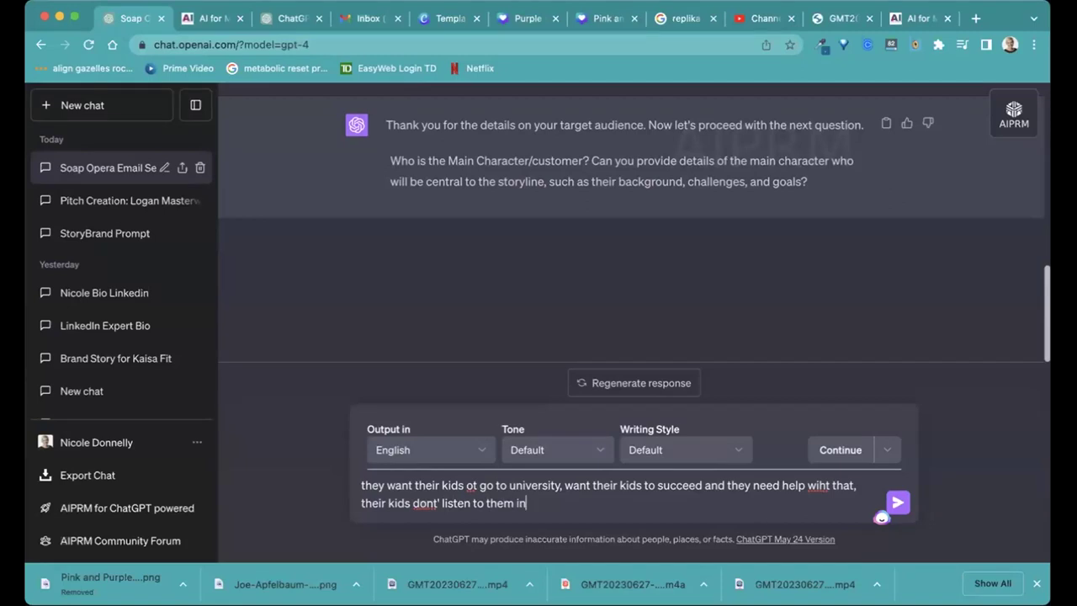
{"action": "type", "text": " how"}
{"action": "key", "text": "BackSpace"}
{"action": "key", "text": "BackSpace"}
{"action": "key", "text": "BackSpace"}
{"action": "type", "text": ", creating family an"}
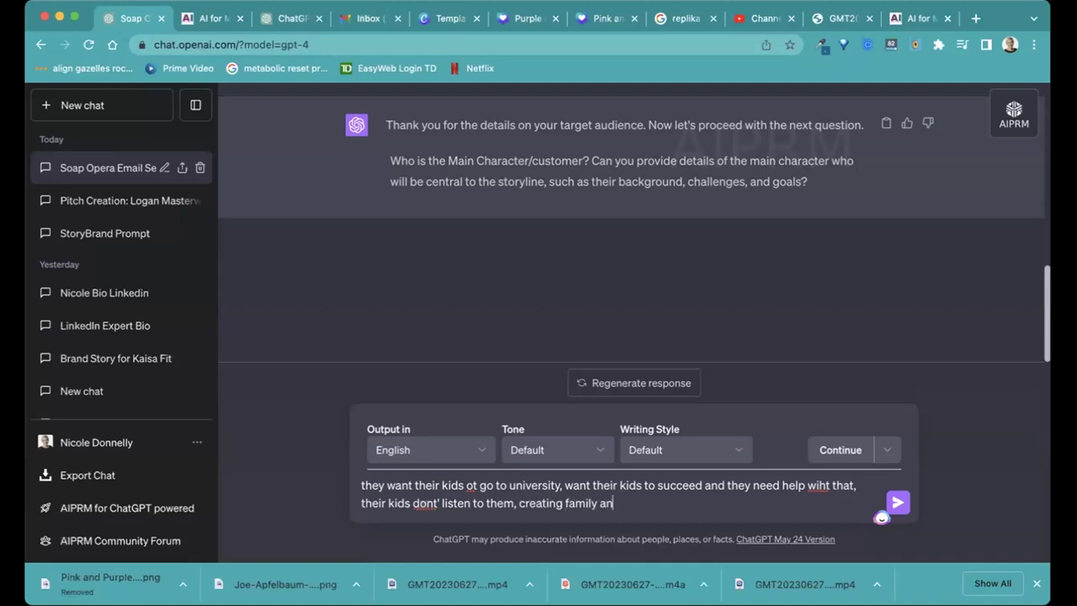
{"action": "type", "text": "gst and students s"}
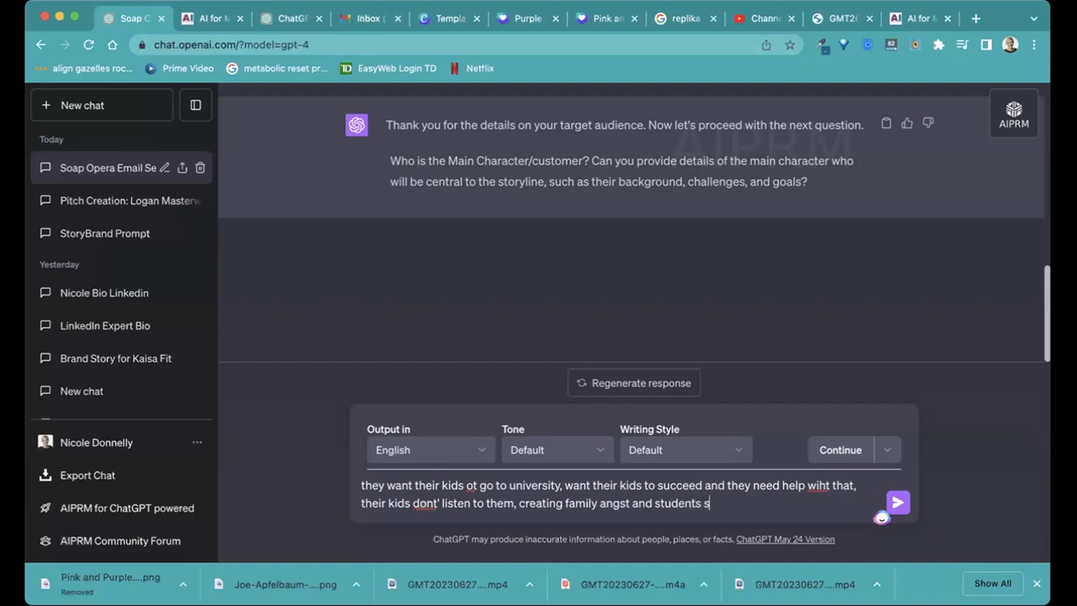
{"action": "type", "text": "ay they have go"}
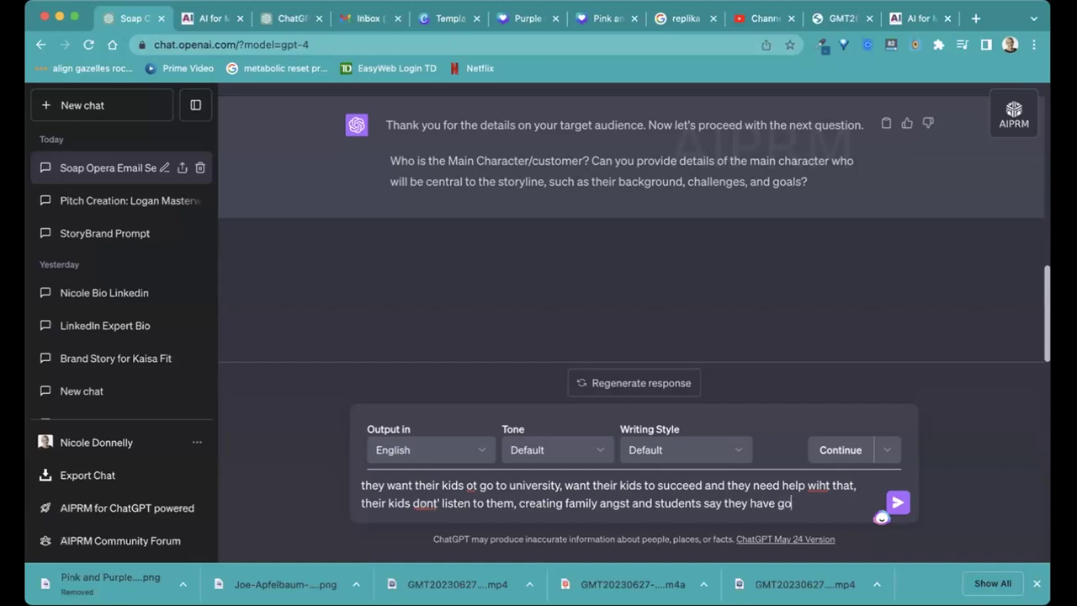
{"action": "type", "text": "t it but they dont, "}
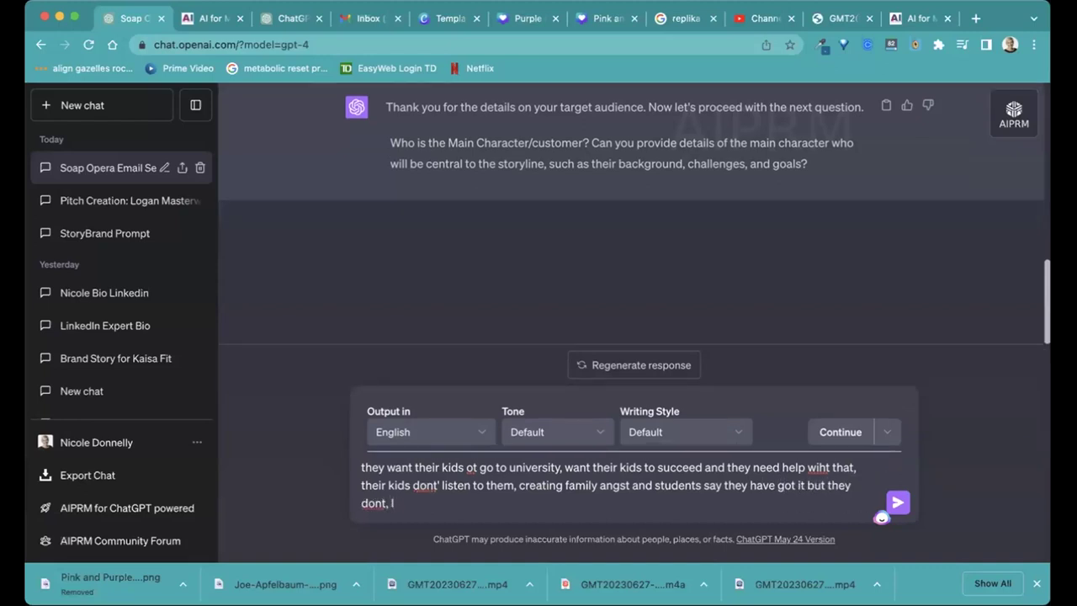
Step: Extend the main character answer with "lots of procrastination and overwhelm with school and disorganized but smart"
{"action": "type", "text": "lots of procrastination and"}
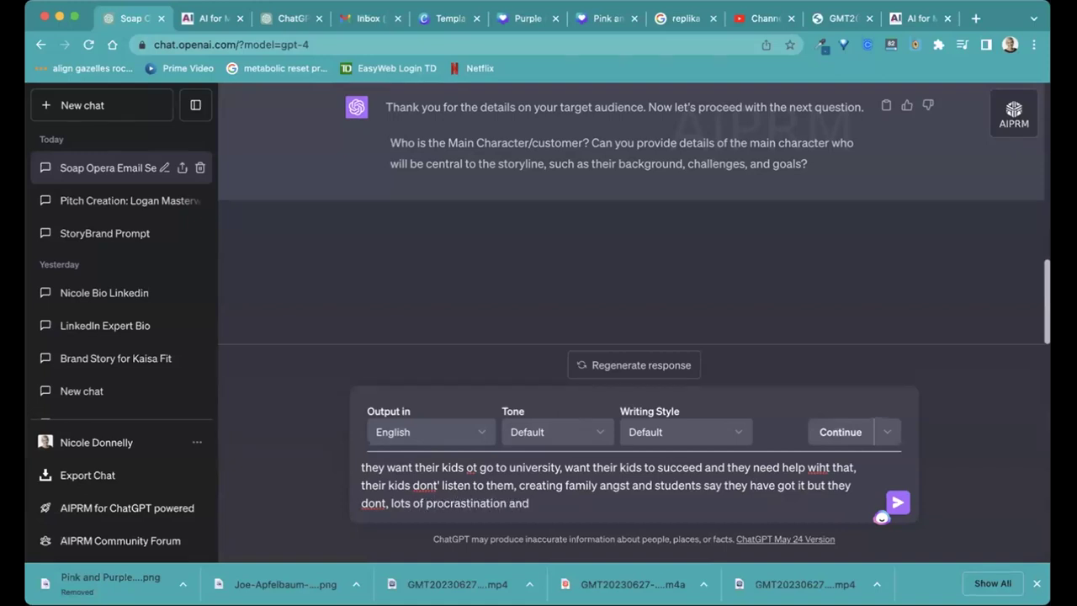
{"action": "type", "text": " overwhel"}
{"action": "type", "text": "ming"}
{"action": "key", "text": "BackSpace"}
{"action": "key", "text": "BackSpace"}
{"action": "key", "text": "BackSpace"}
{"action": "key", "text": "BackSpace"}
{"action": "type", "text": ". with"}
{"action": "key", "text": "BackSpace"}
{"action": "key", "text": "BackSpace"}
{"action": "key", "text": "BackSpace"}
{"action": "key", "text": "BackSpace"}
{"action": "type", "text": "m with schoo"}
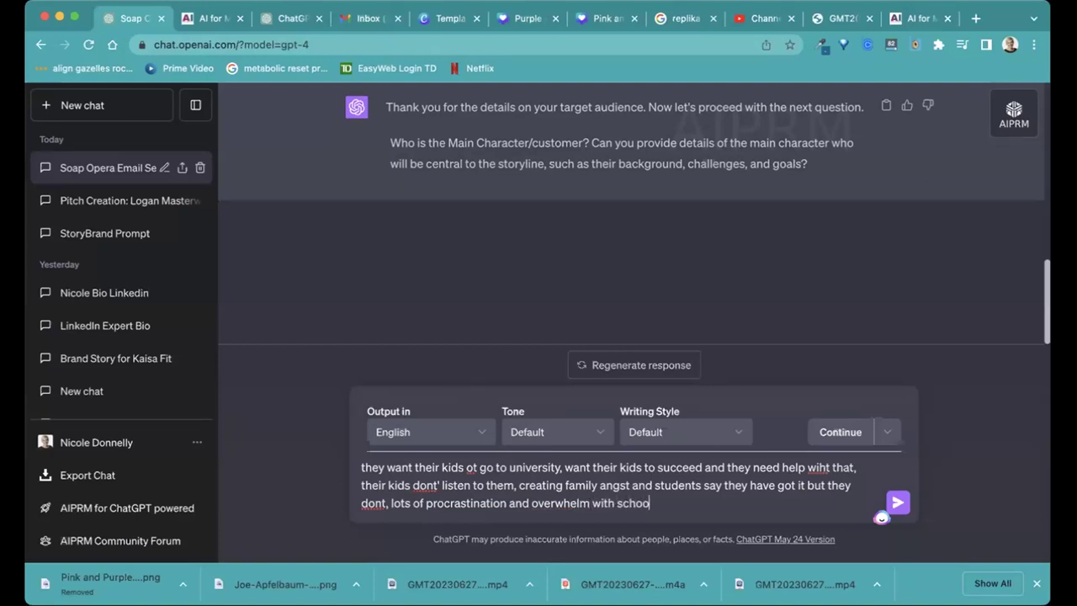
{"action": "type", "text": "l and disorganized but smart"}
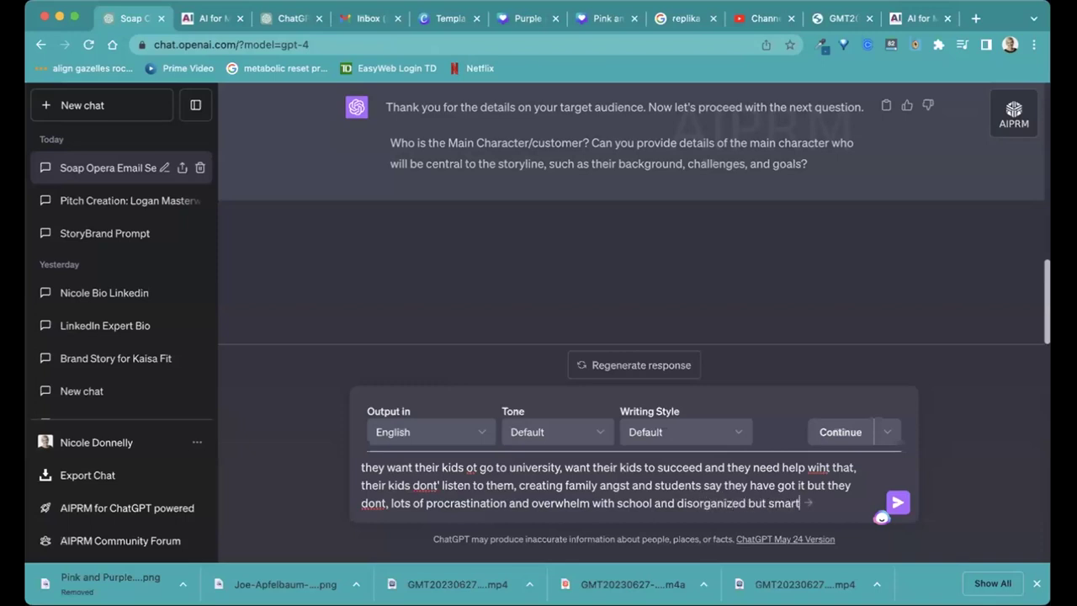
Step: Add ", moms are stressed dealing with it all" to the main character answer and send it
{"action": "type", "text": ", parent"}
{"action": "key", "text": "BackSpace"}
{"action": "key", "text": "BackSpace"}
{"action": "key", "text": "BackSpace"}
{"action": "key", "text": "BackSpace"}
{"action": "key", "text": "BackSpace"}
{"action": "type", "text": "moms are stressed dea"}
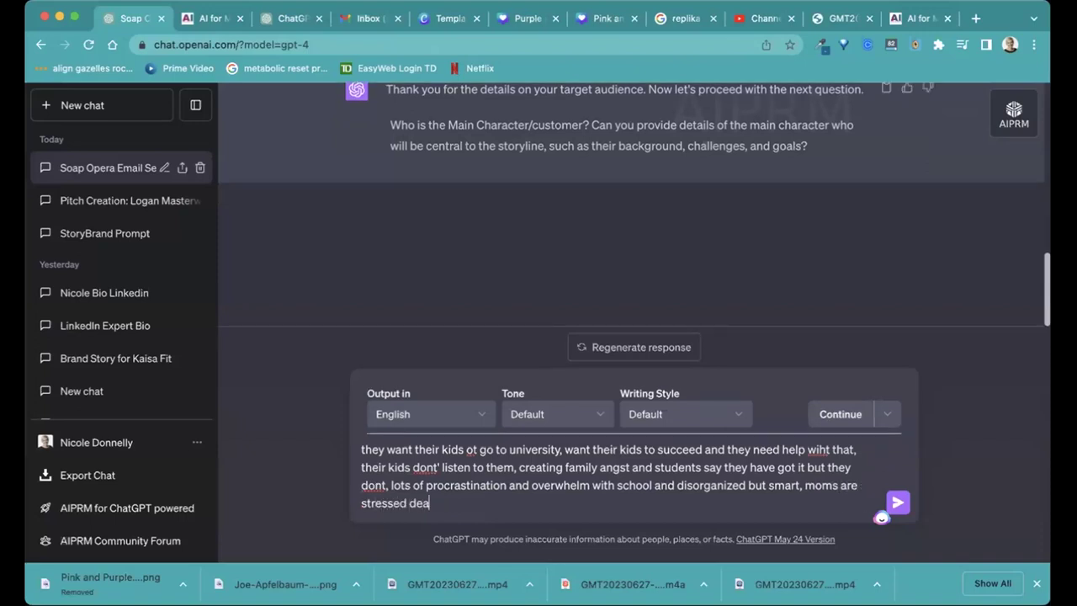
{"action": "type", "text": "ling with it all"}
{"action": "key", "text": "Return"}
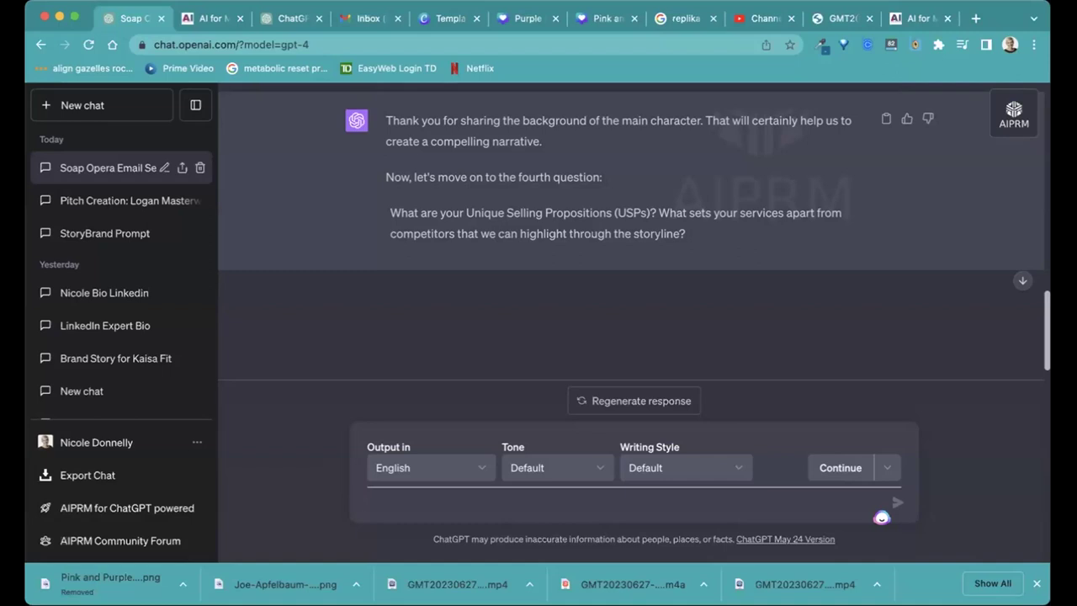
Step: Begin the unique selling propositions answer with "teach kids how to study so they can become independant learner"
{"action": "type", "text": "teach kids how"}
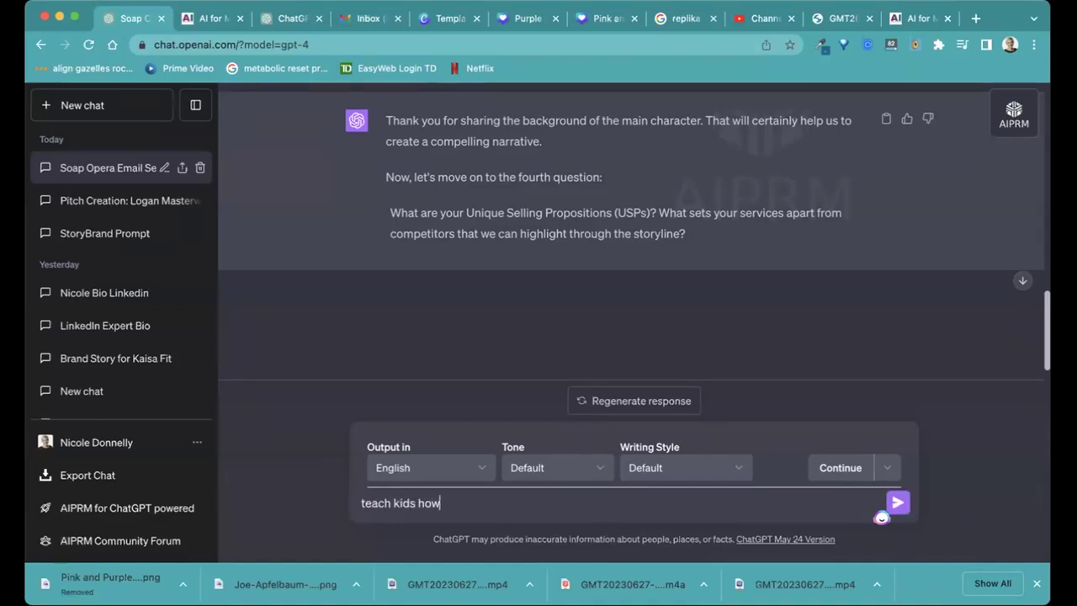
{"action": "type", "text": " to study so they"}
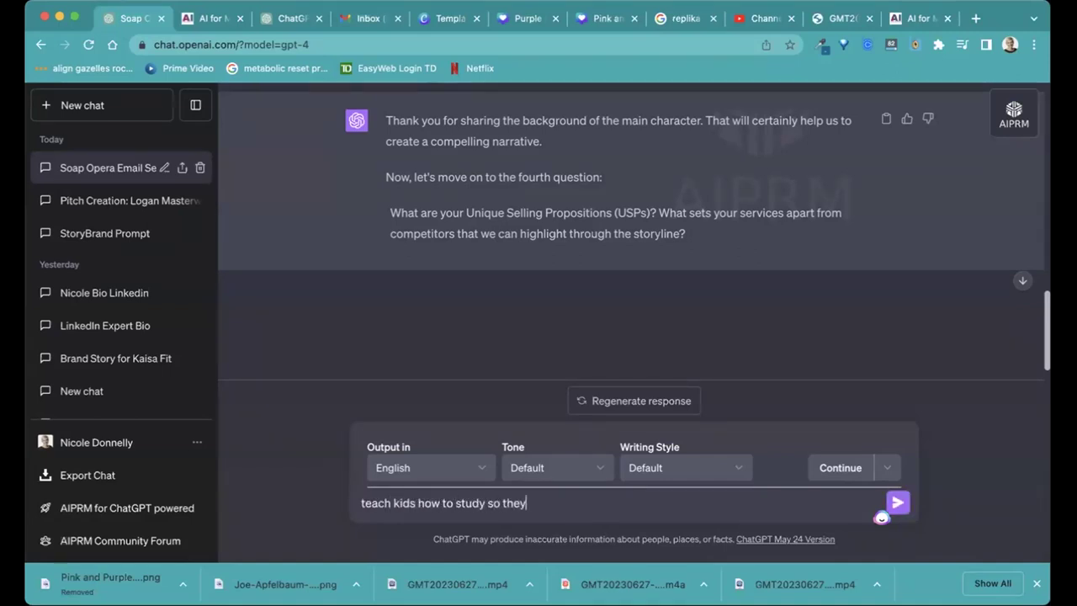
{"action": "type", "text": " can become indepe"}
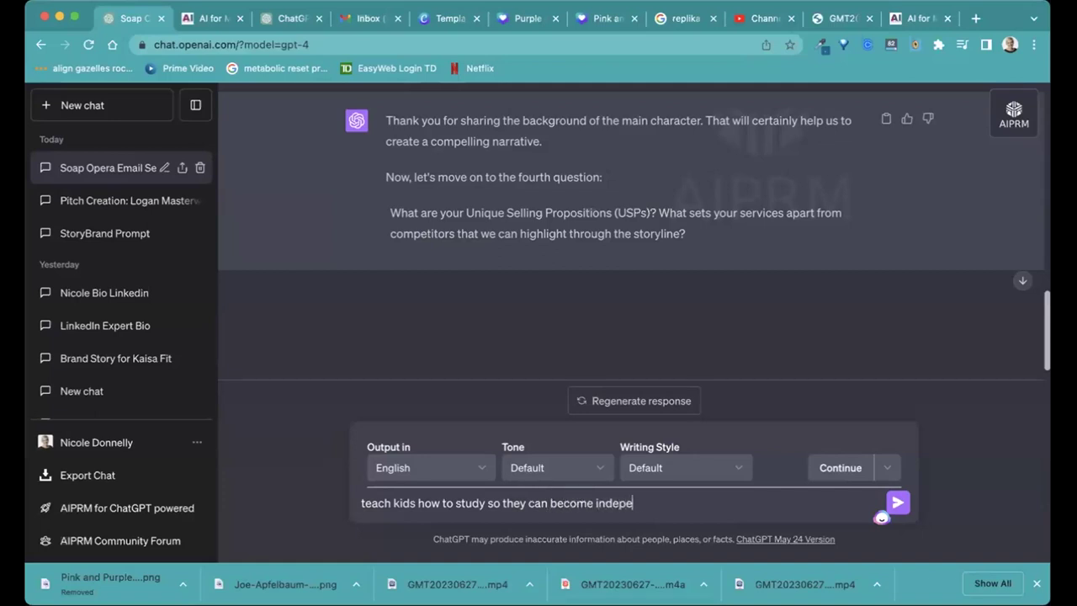
{"action": "type", "text": "ndant learner"}
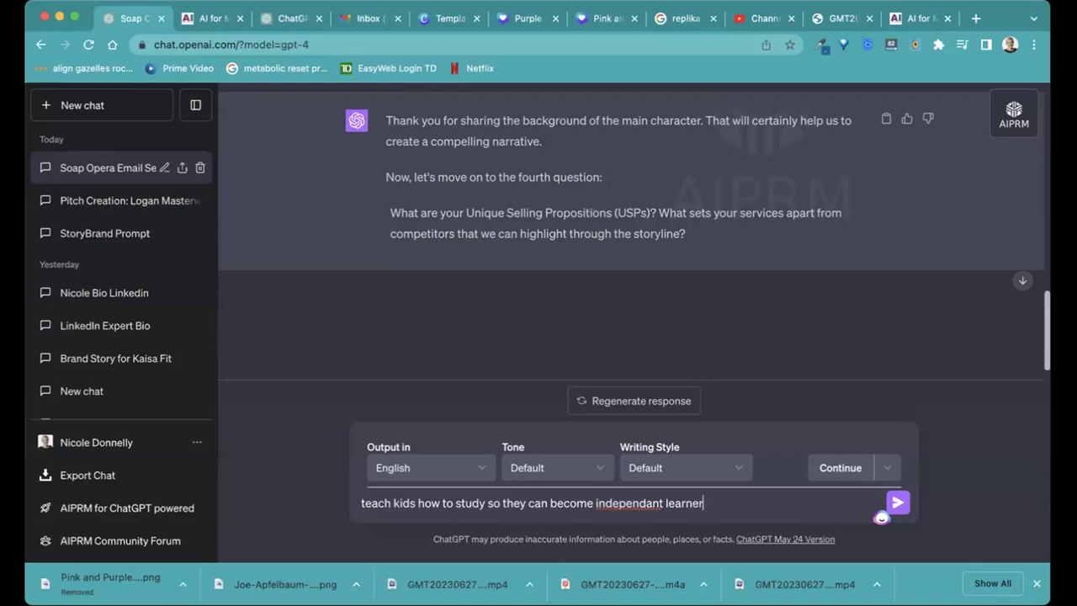
Step: Complete the selling propositions answer with "s, they get their work dont as well as get it done on their own" and send it
{"action": "type", "text": "s, they get their work "}
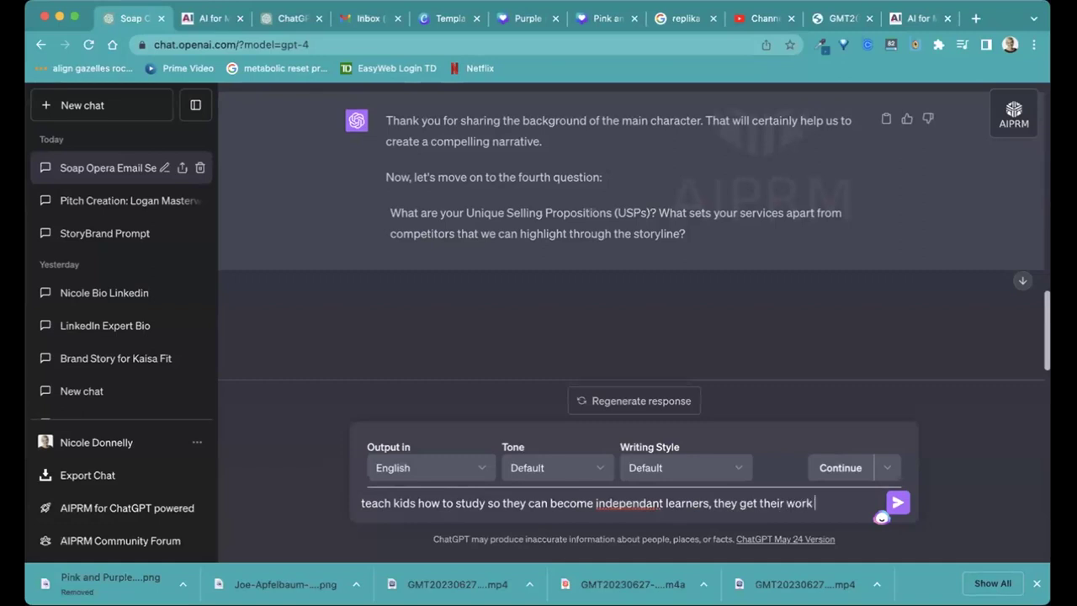
{"action": "type", "text": "dont as well as get it done on their own"}
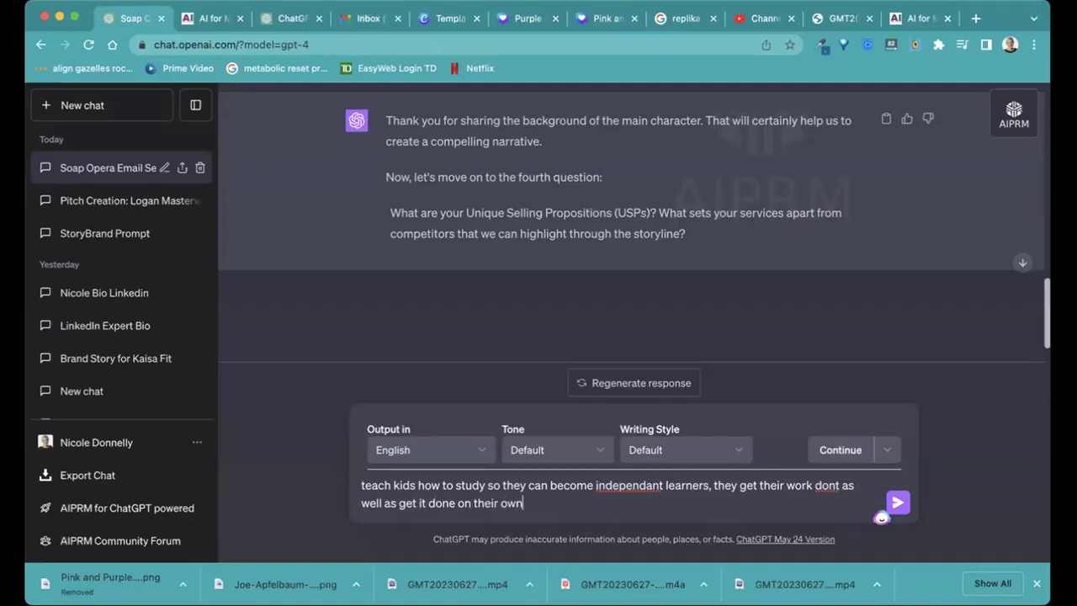
{"action": "key", "text": "Return"}
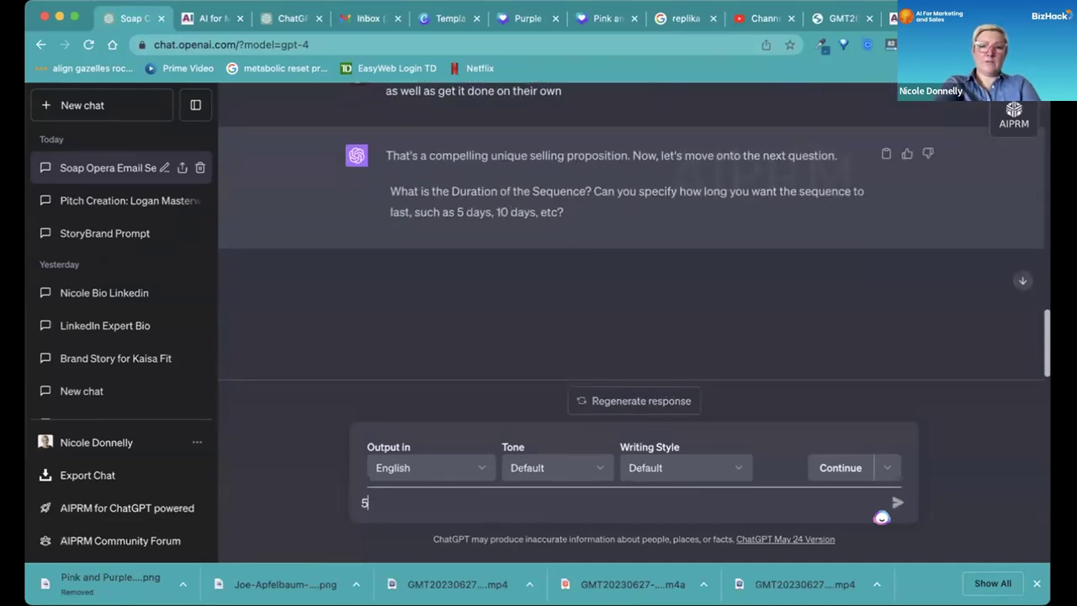
Step: Answer the sequence duration question with "5 days" and send it
{"action": "type", "text": "5 days"}
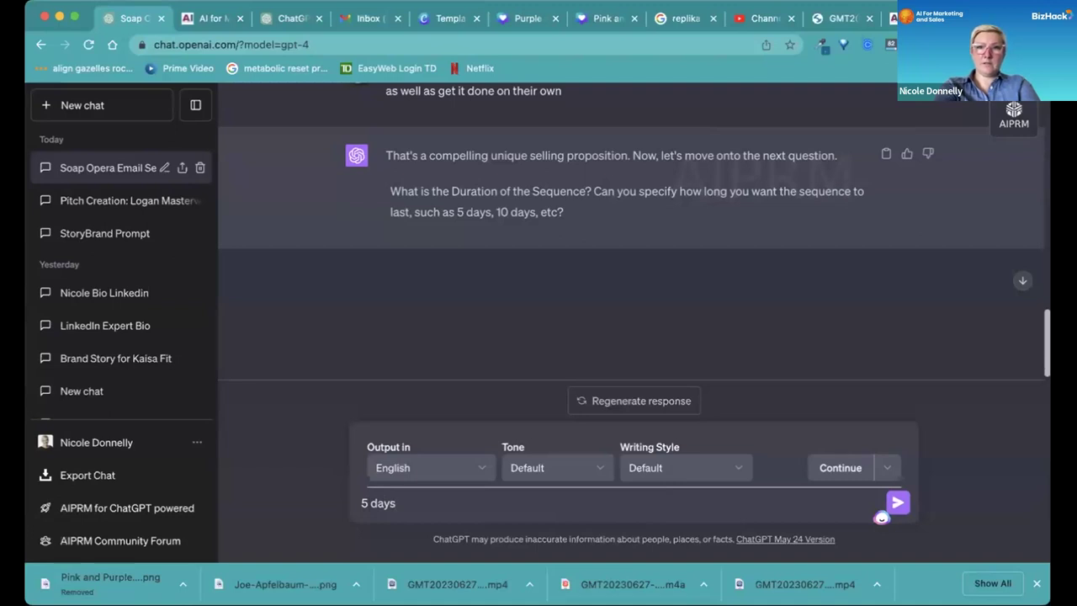
{"action": "key", "text": "Return"}
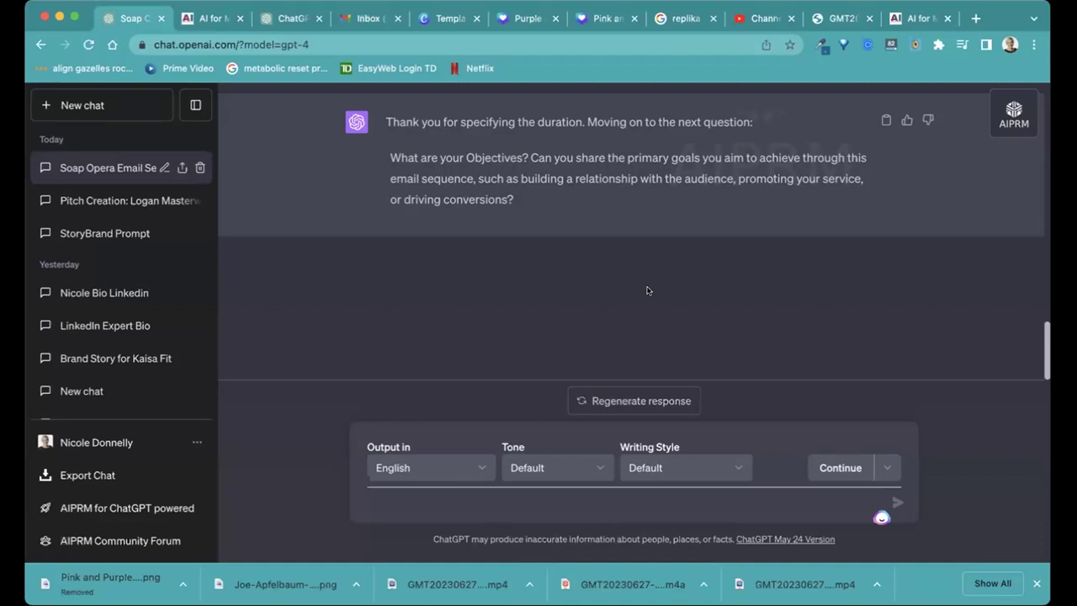
Step: Answer the objectives question with "for the parent to call and get tutoring for their kids"
{"action": "type", "text": "forthe"}
{"action": "key", "text": "BackSpace"}
{"action": "key", "text": "BackSpace"}
{"action": "key", "text": "BackSpace"}
{"action": "type", "text": "the parent to cal land "}
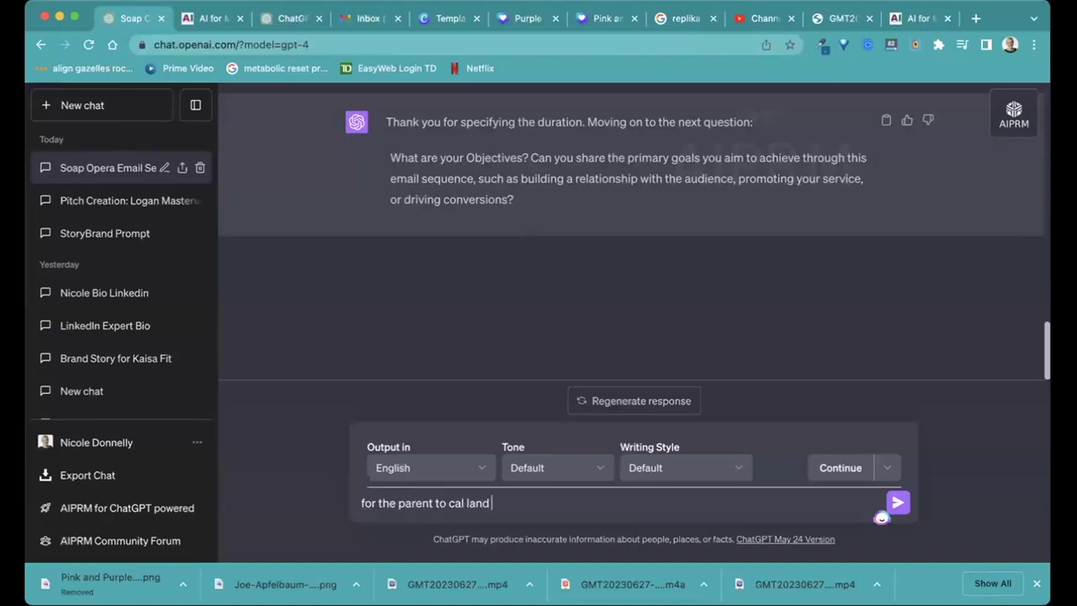
{"action": "key", "text": "BackSpace"}
{"action": "key", "text": "BackSpace"}
{"action": "key", "text": "BackSpace"}
{"action": "key", "text": "BackSpace"}
{"action": "key", "text": "BackSpace"}
{"action": "key", "text": "BackSpace"}
{"action": "type", "text": "l and get tutoring for their kids"}
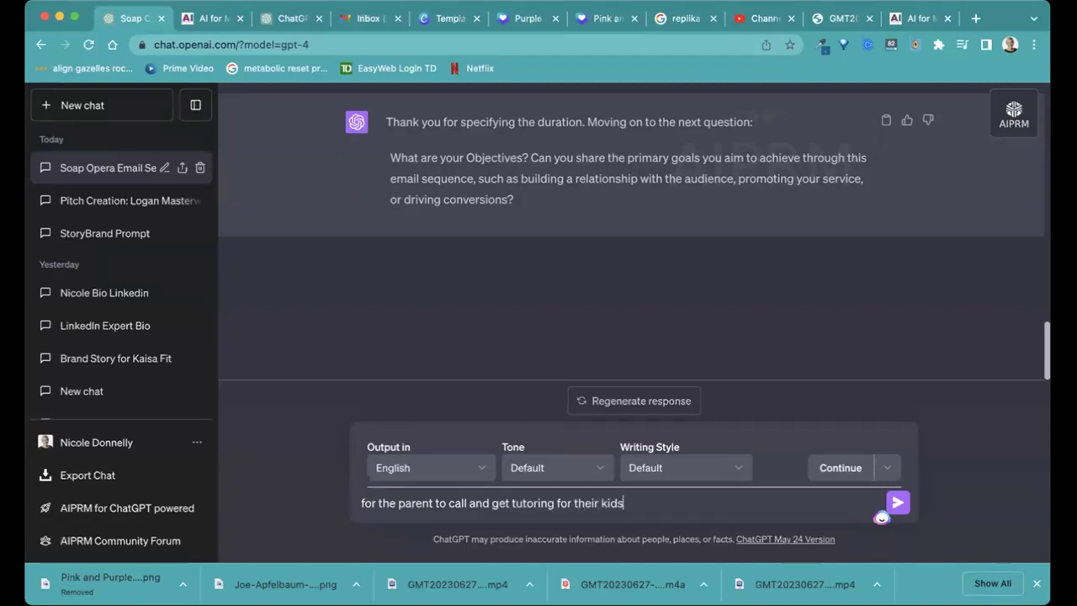
Step: Add ", the objective is to drive conversions" to the objectives answer and send it
{"action": "type", "text": ", they can"}
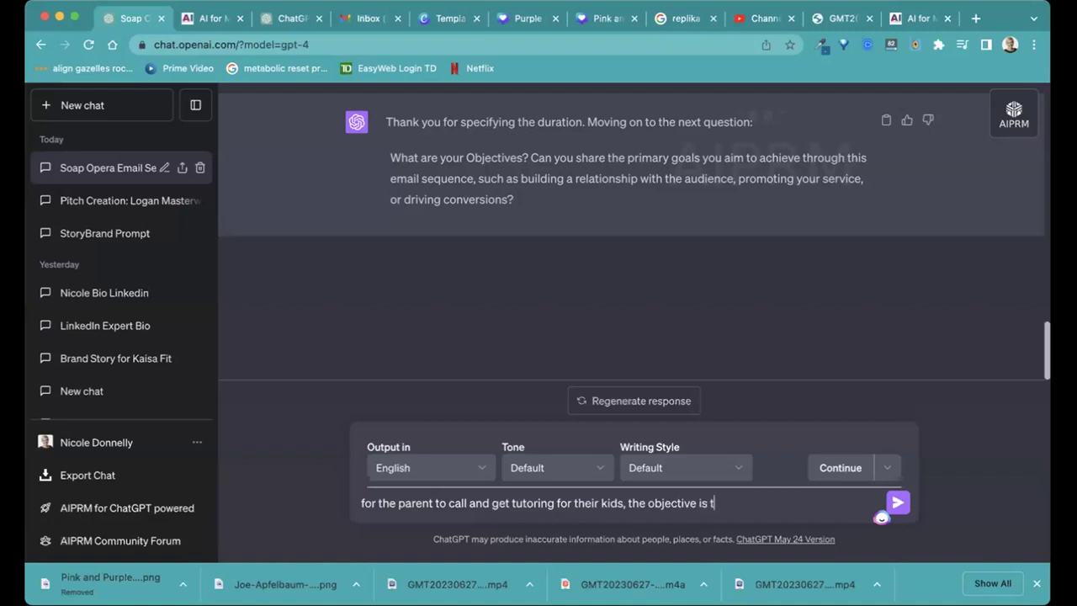
{"action": "type", "text": "o ge"}
{"action": "type", "text": "conversions"}
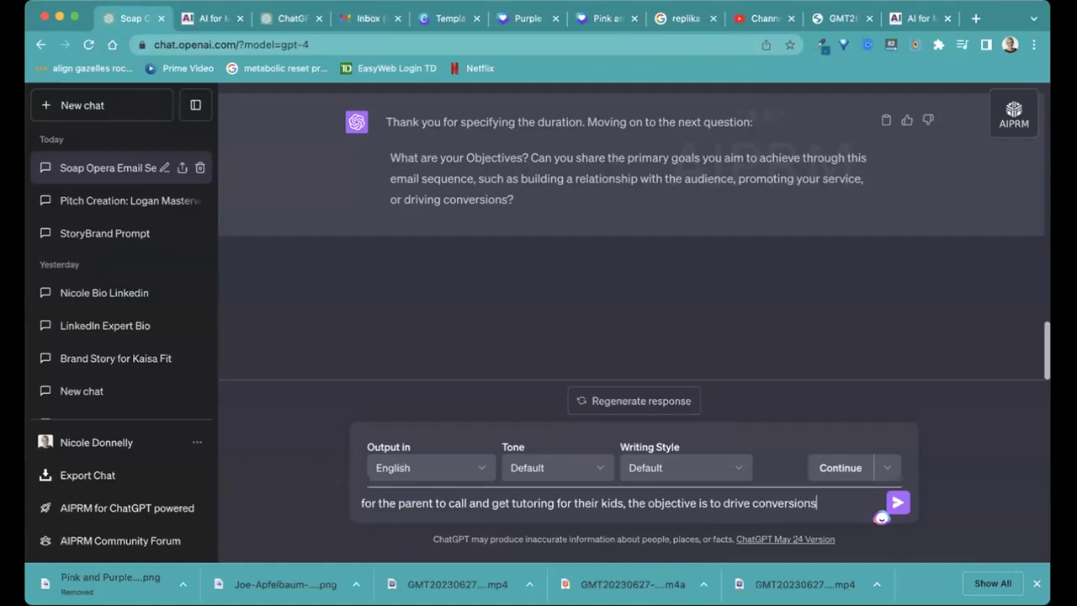
{"action": "key", "text": "Return"}
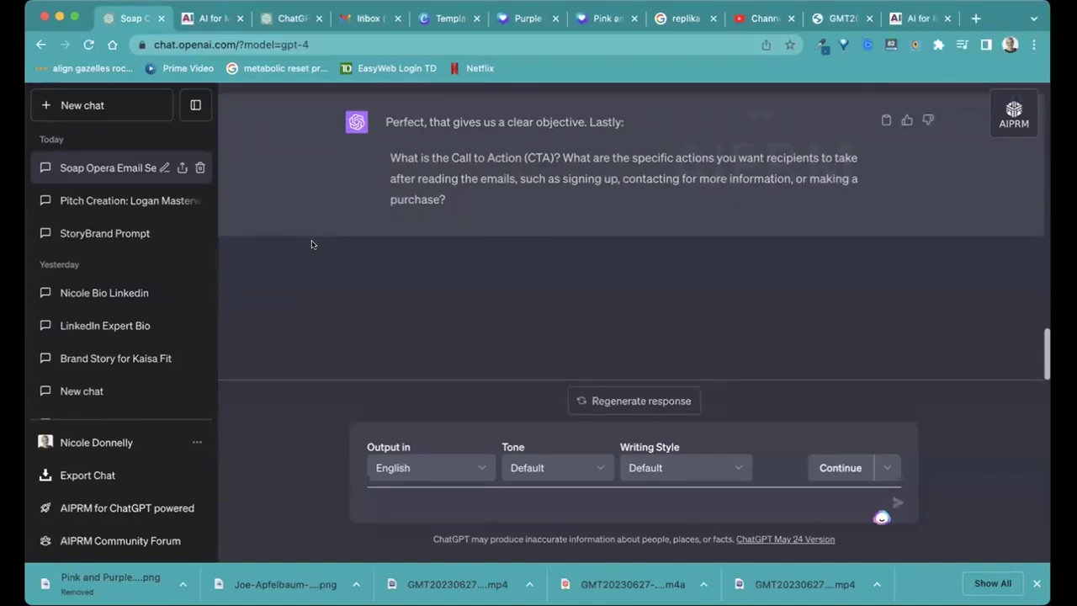
Step: Answer the call to action question with "pick up the phone, talk to us, tell us aobut your kid/student" and send it
{"action": "type", "text": "pick up the phone"}
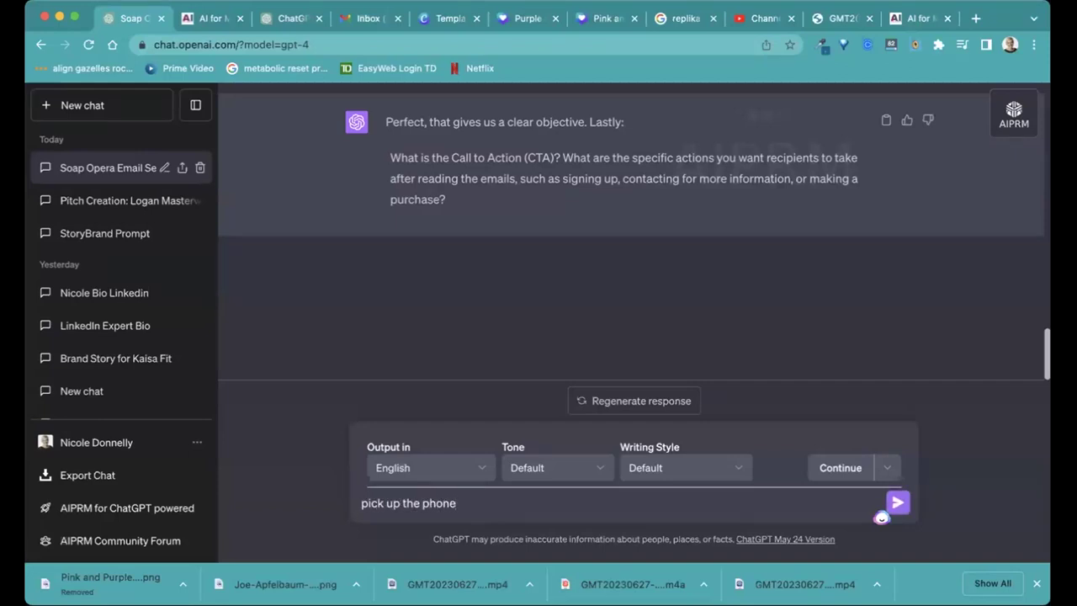
{"action": "type", "text": ", talk to us, tell us aobut your kid/student"}
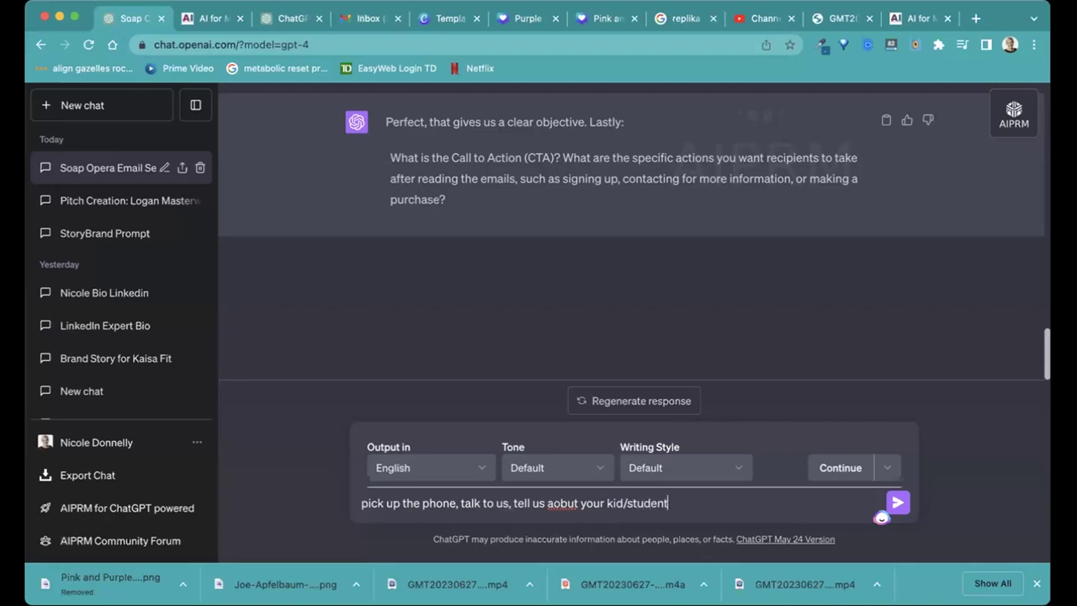
{"action": "key", "text": "Return"}
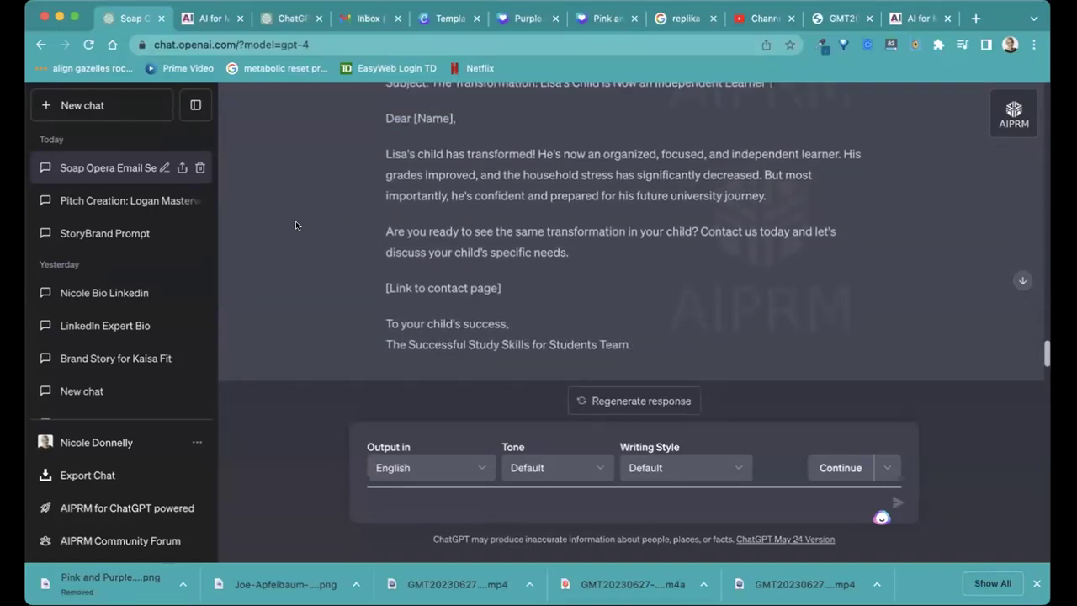
Step: Copy a share link to the Soap Opera Email Sequence chat and return to the generated emails
{"action": "left_click", "coordinate": [178, 165]}
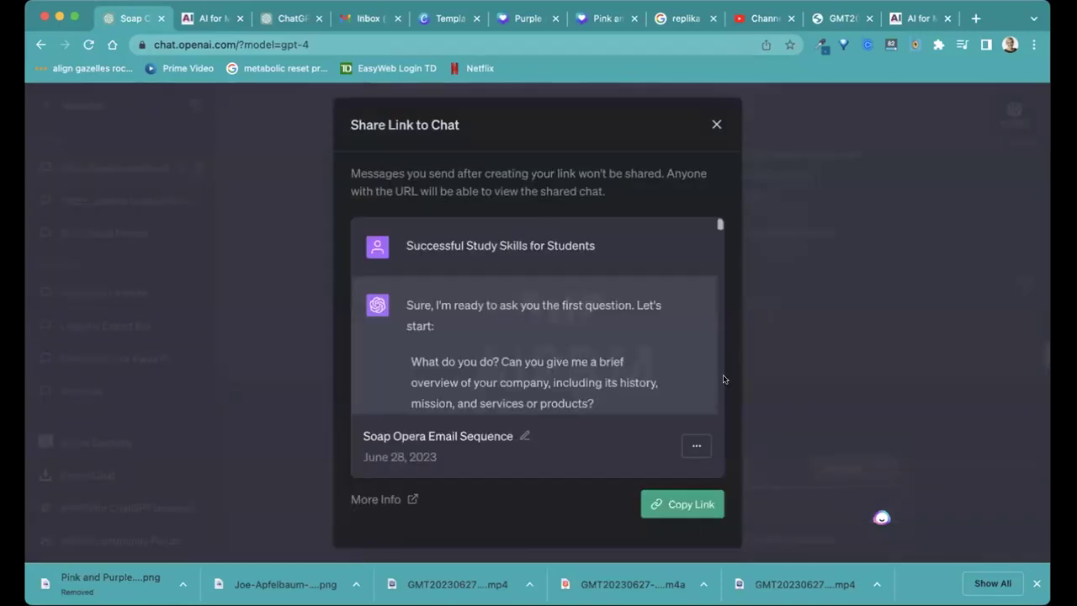
{"action": "left_click", "coordinate": [682, 505]}
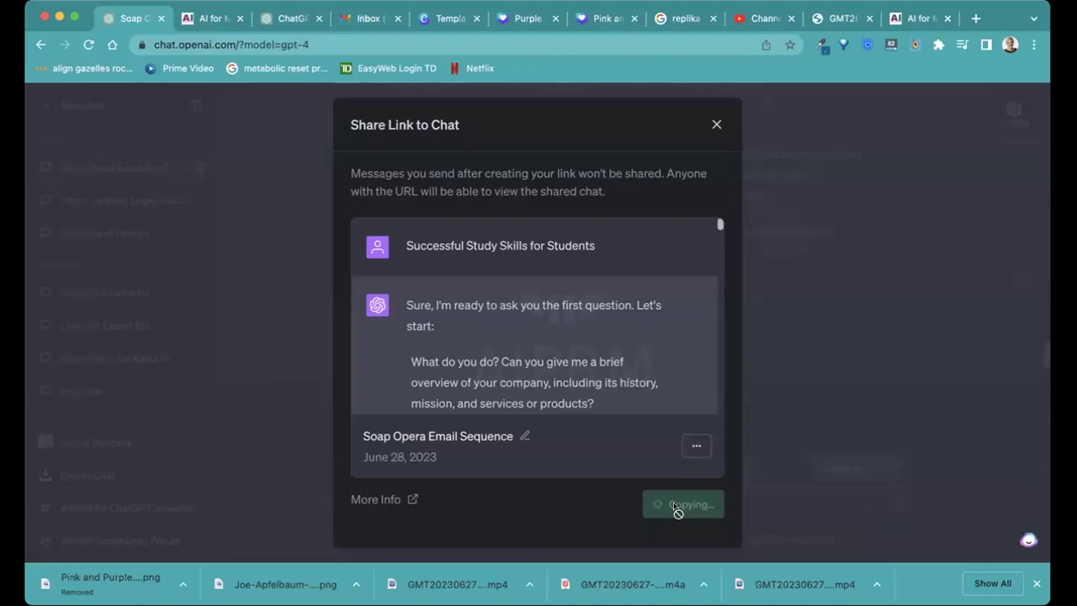
{"action": "left_click", "coordinate": [716, 125]}
{"action": "scroll", "coordinate": [716, 271], "scroll_direction": "up", "scroll_amount": 8}
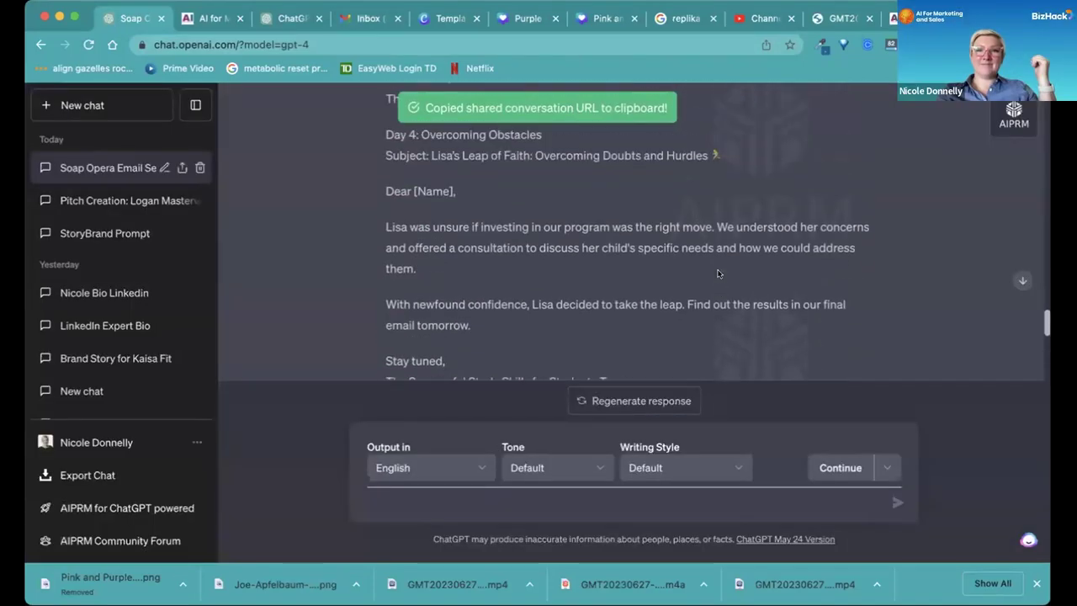
Step: Review the generated soap opera emails from the Day 1 introduction through the Day 5 resolution and call to action
{"action": "scroll", "coordinate": [717, 271], "scroll_direction": "up", "scroll_amount": 5}
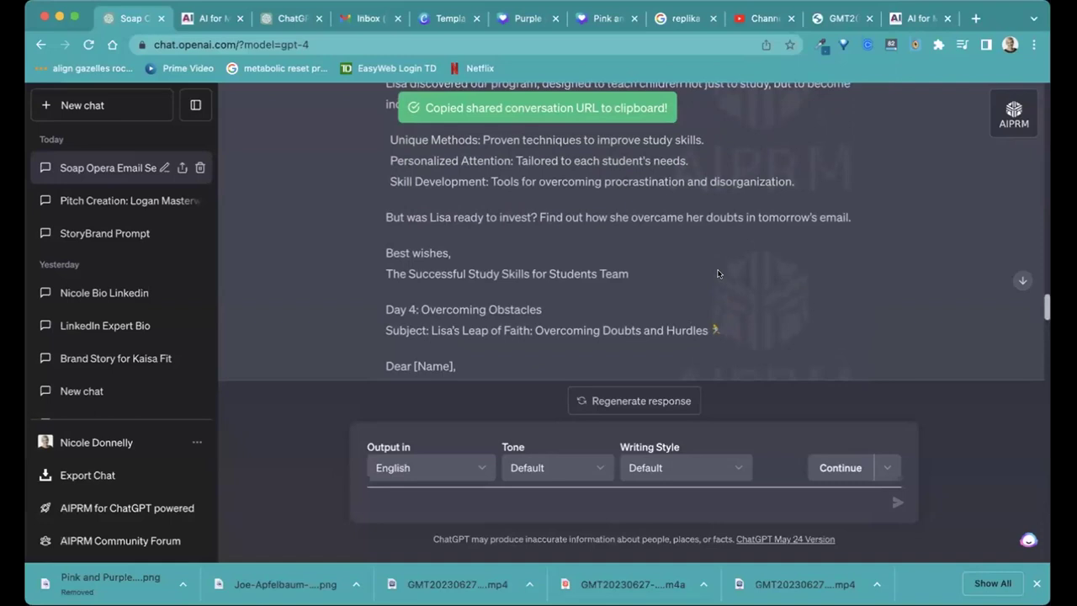
{"action": "scroll", "coordinate": [718, 273], "scroll_direction": "up", "scroll_amount": 1}
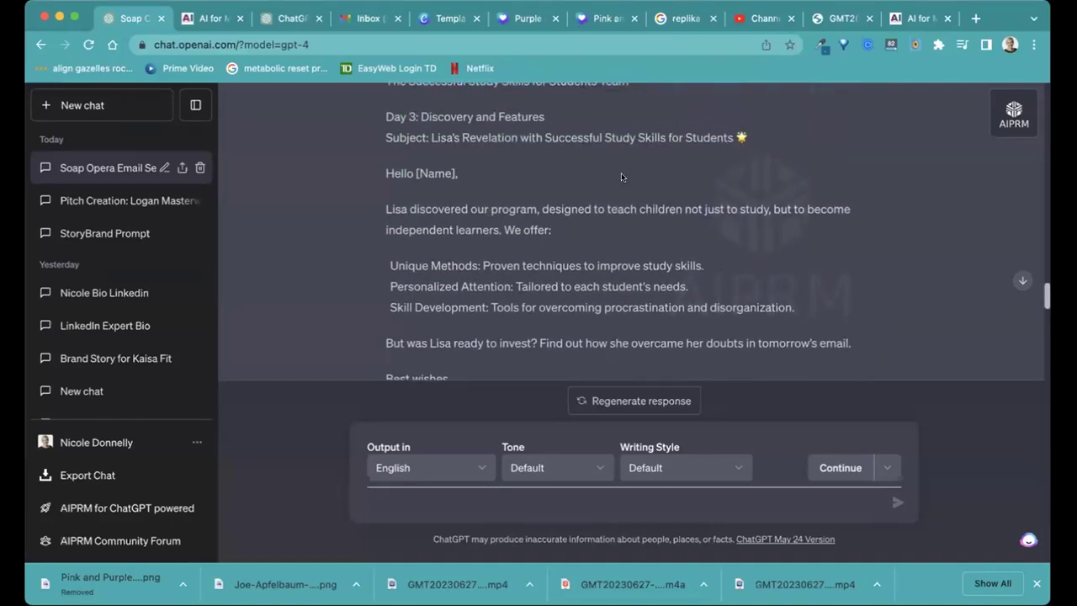
{"action": "scroll", "coordinate": [622, 172], "scroll_direction": "down", "scroll_amount": 2}
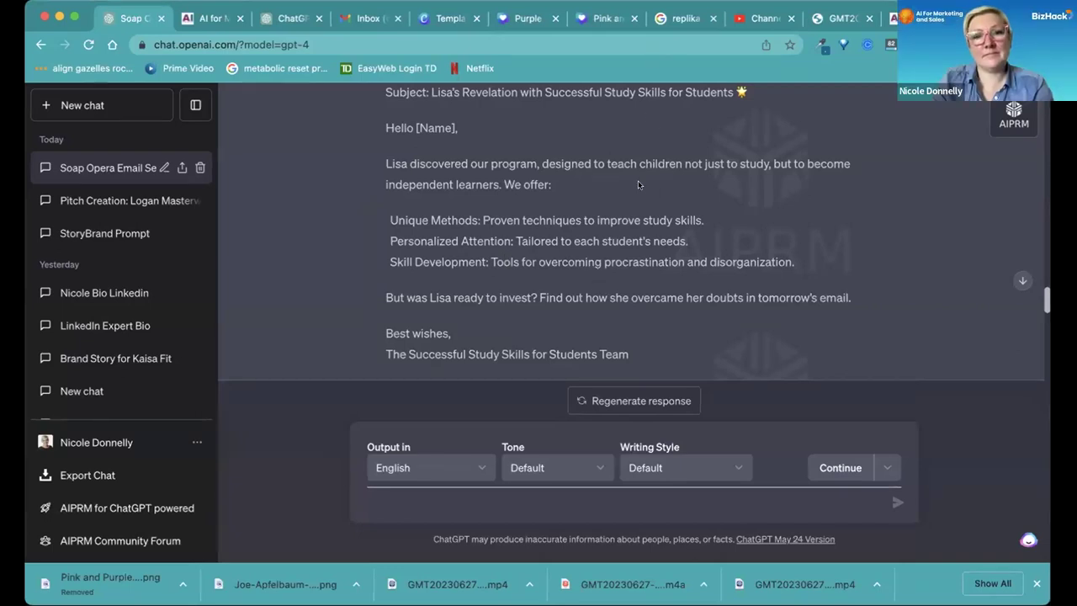
{"action": "scroll", "coordinate": [639, 173], "scroll_direction": "down", "scroll_amount": 3}
{"action": "scroll", "coordinate": [638, 183], "scroll_direction": "down", "scroll_amount": 5}
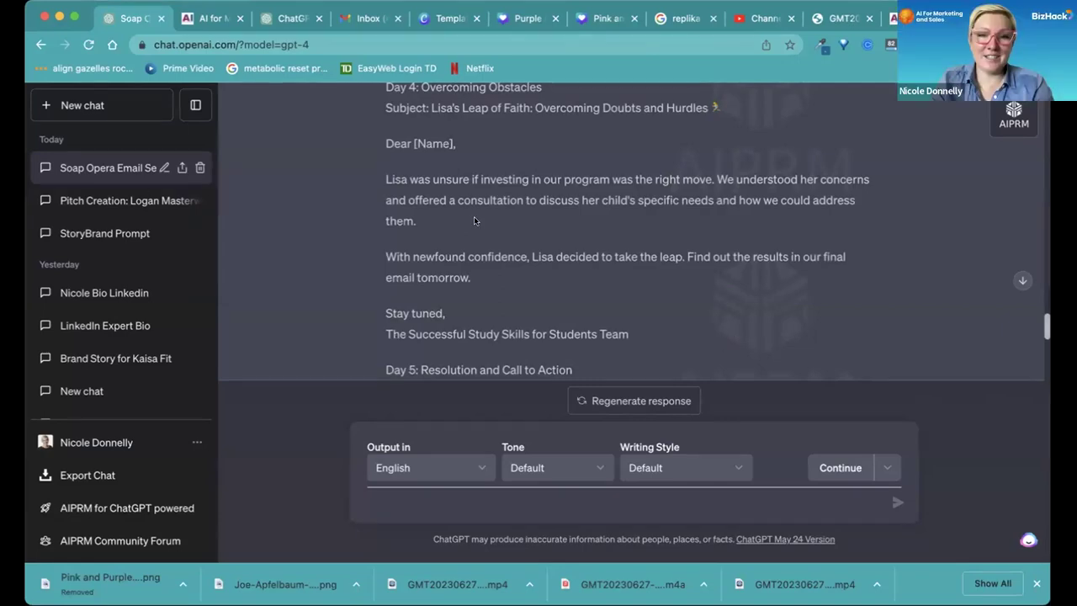
{"action": "scroll", "coordinate": [474, 221], "scroll_direction": "down", "scroll_amount": 10}
{"action": "scroll", "coordinate": [474, 221], "scroll_direction": "up", "scroll_amount": 20}
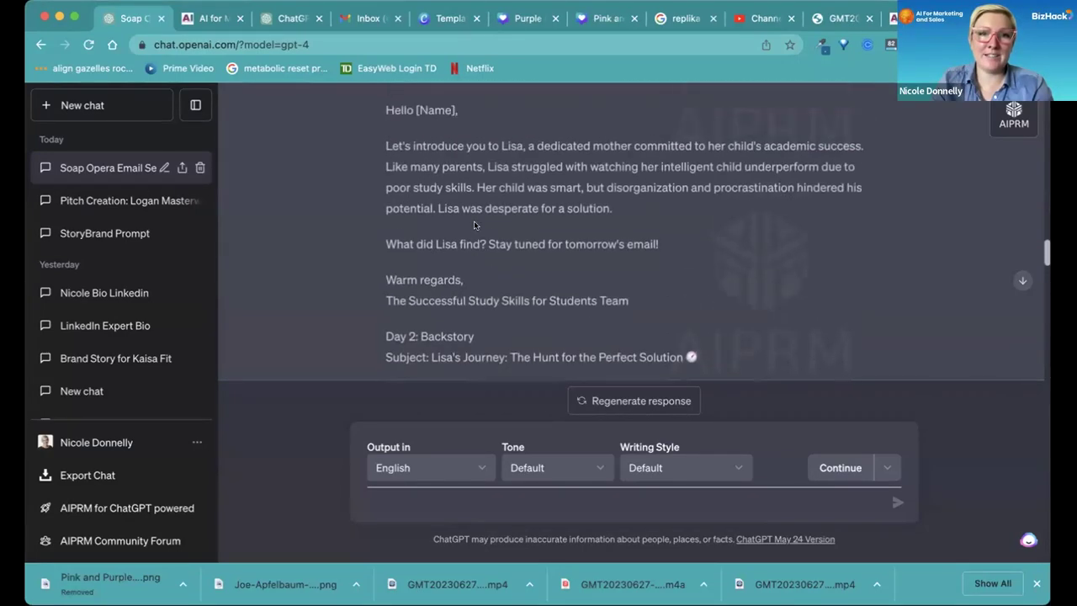
{"action": "scroll", "coordinate": [474, 220], "scroll_direction": "down", "scroll_amount": 20}
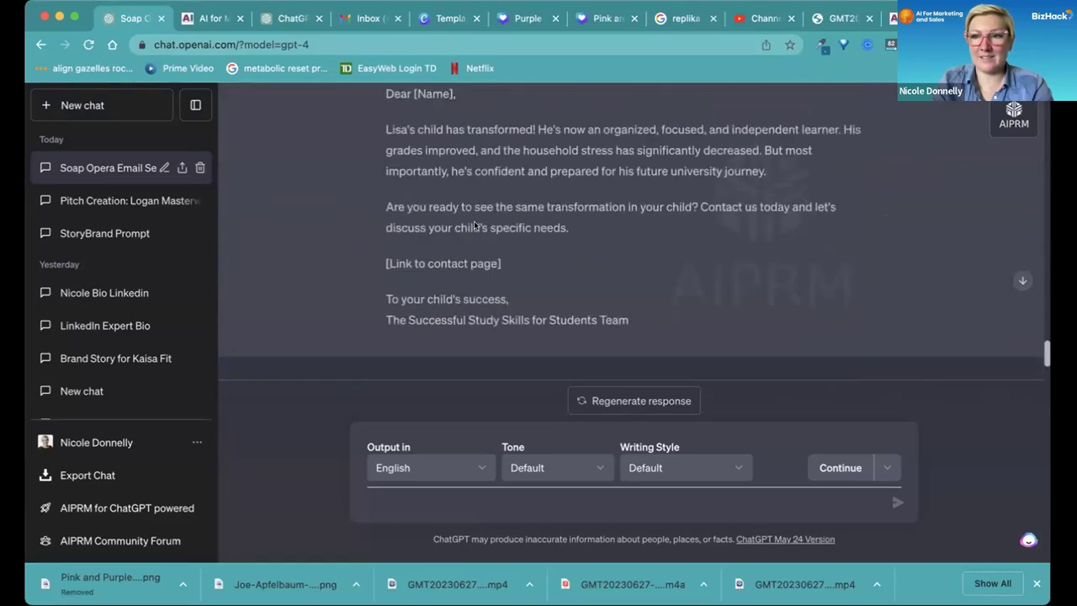